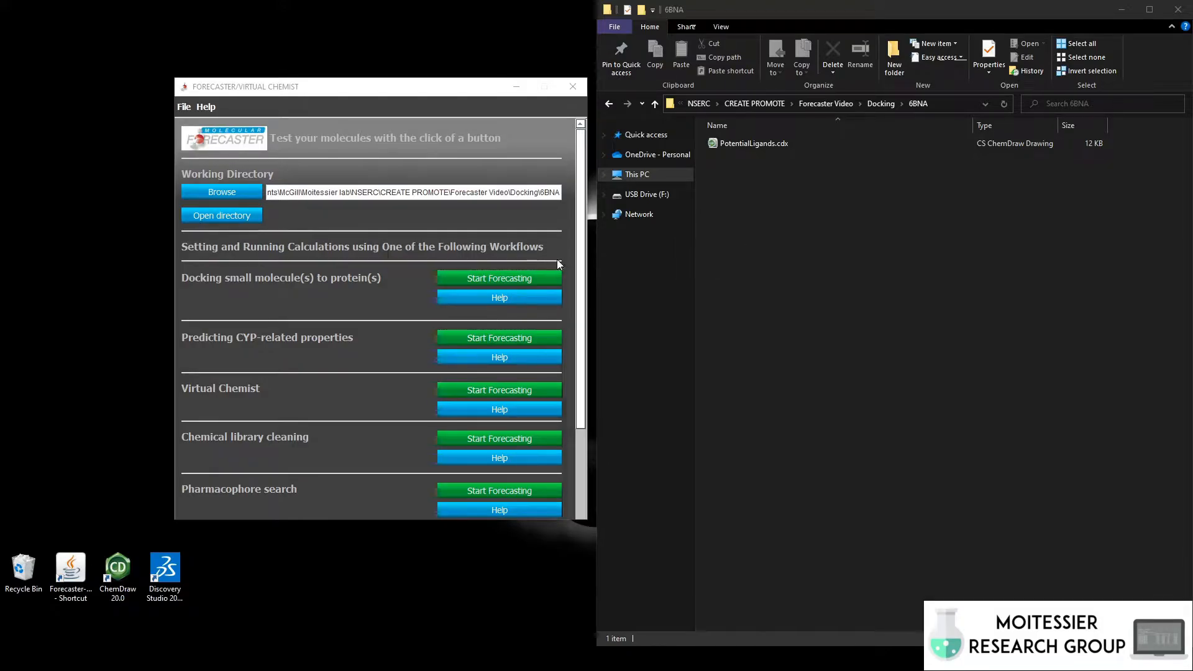
# Step: Start the workflow for docking small molecules to proteins and download the PDB structure 6BNA
pyautogui.click(453, 282)
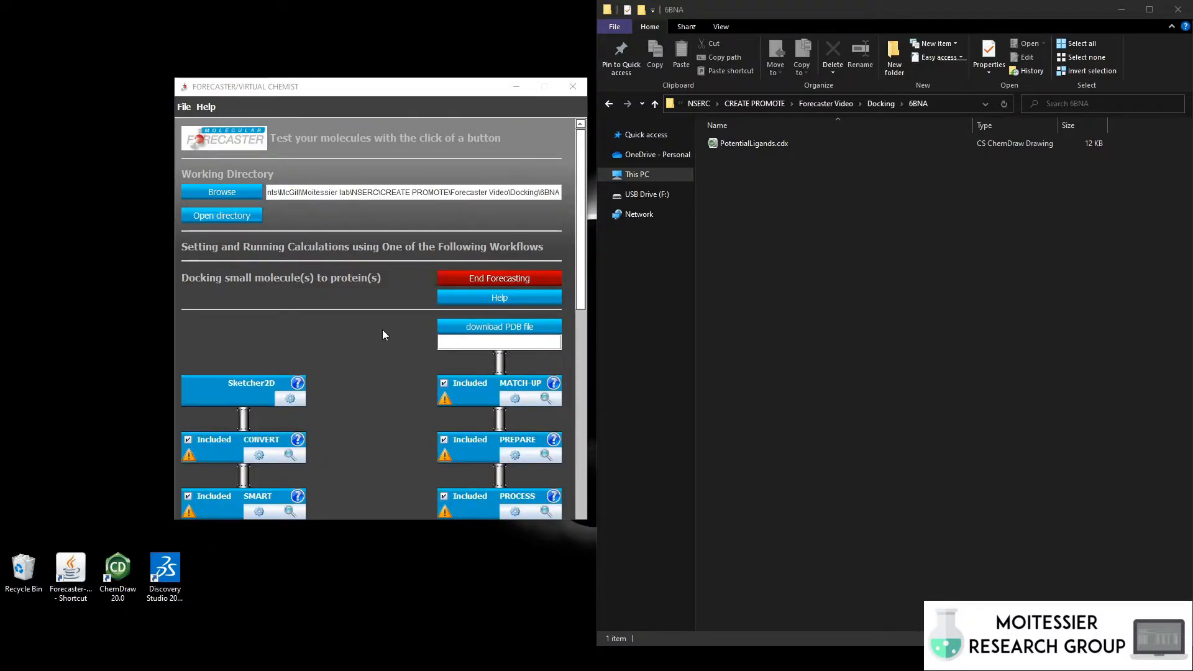
pyautogui.click(457, 341)
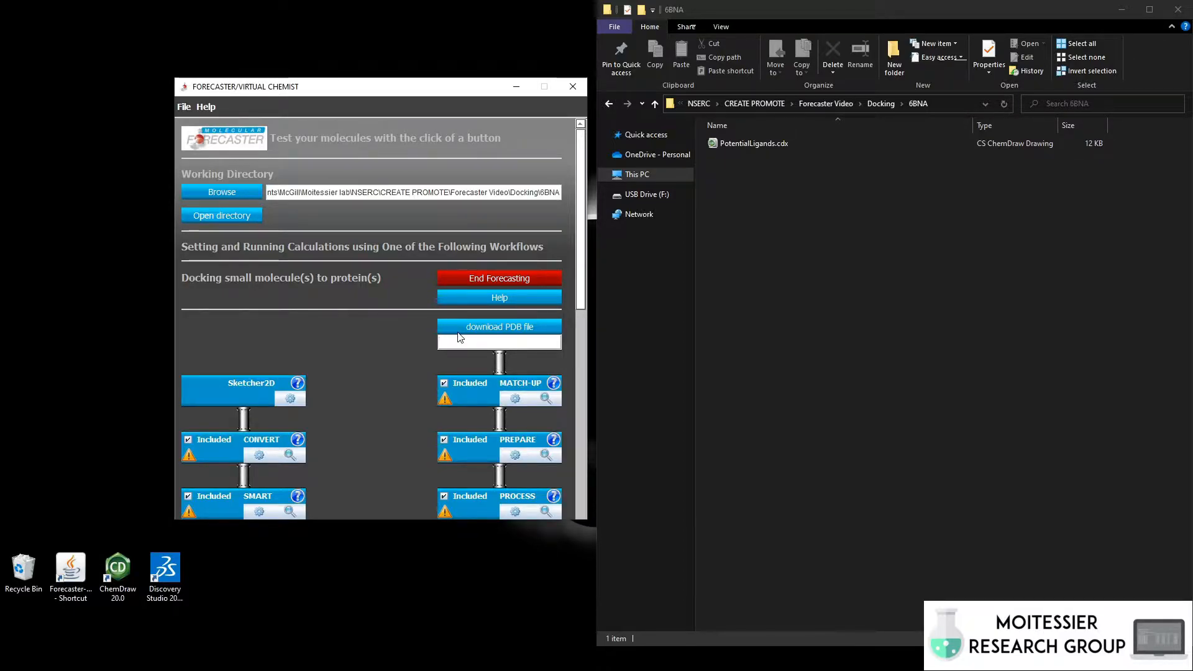
pyautogui.write('6')
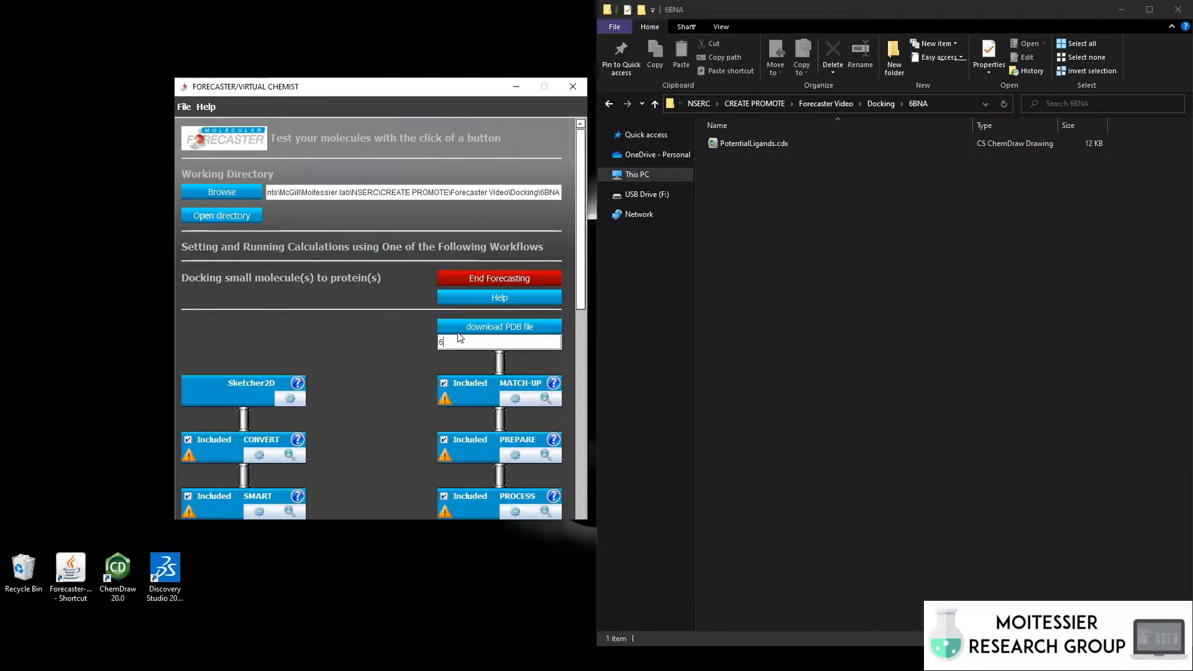
pyautogui.write('BNA')
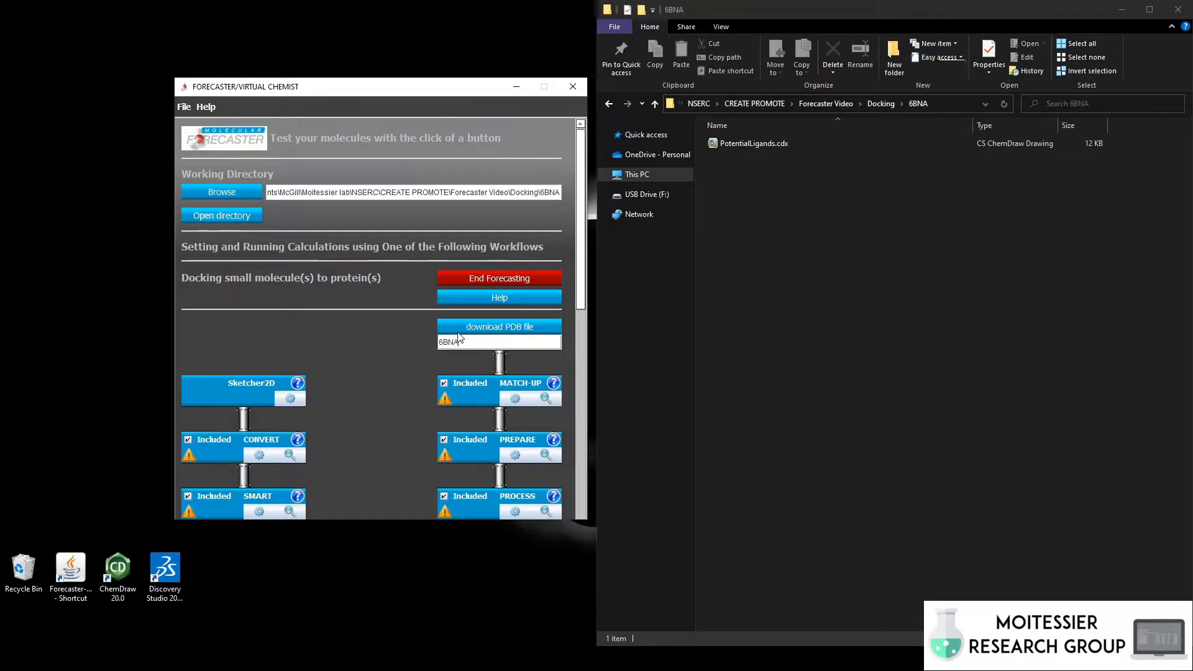
pyautogui.click(466, 332)
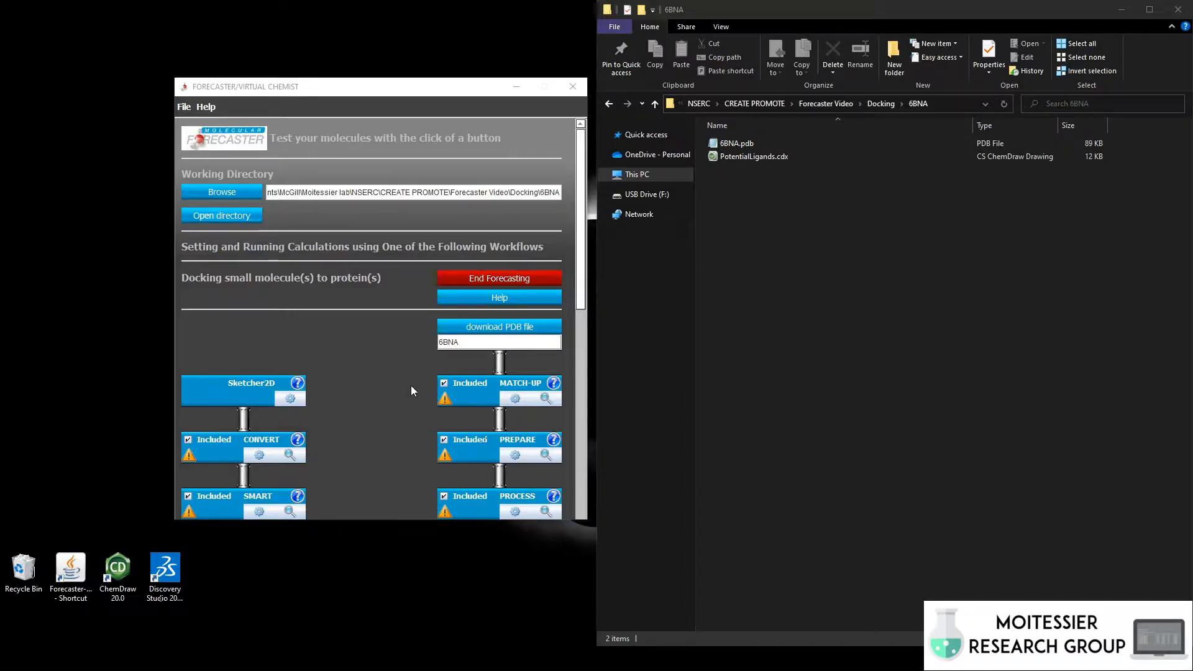
# Step: Exclude the MATCH-UP module from the docking workflow
pyautogui.click(444, 384)
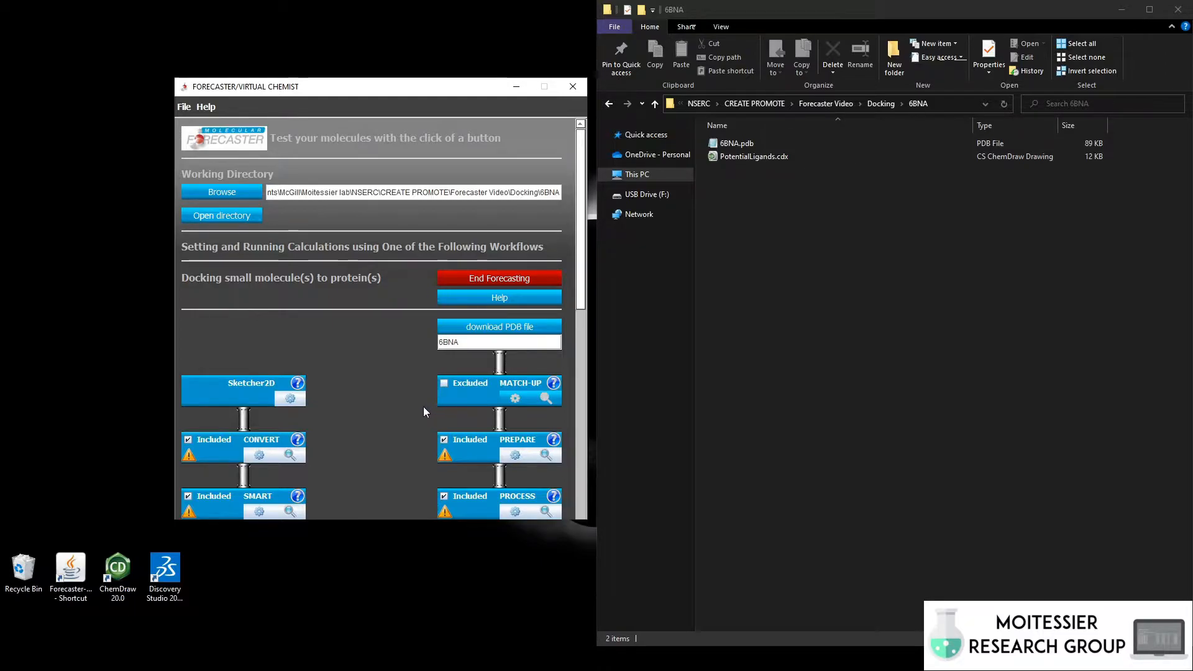
pyautogui.scroll(-1, 421, 407)
pyautogui.click(763, 545)
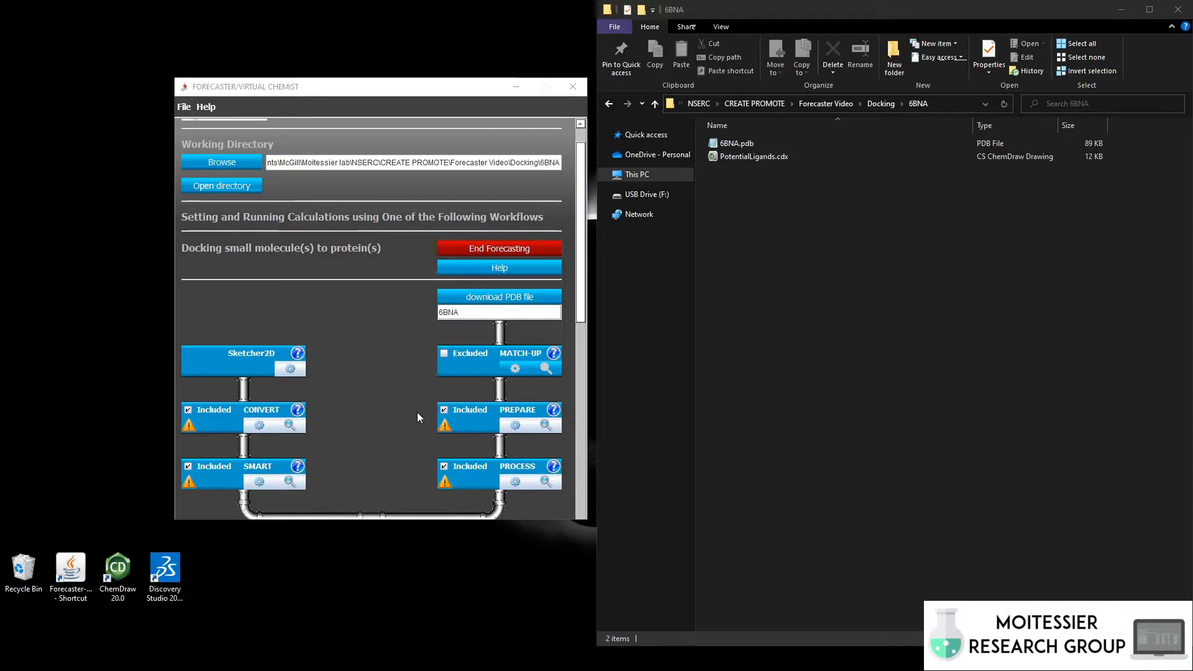
# Step: Open the PREPARE settings and load the 6BNA.pdb structure in the molecule viewer to identify its ligand
pyautogui.click(515, 426)
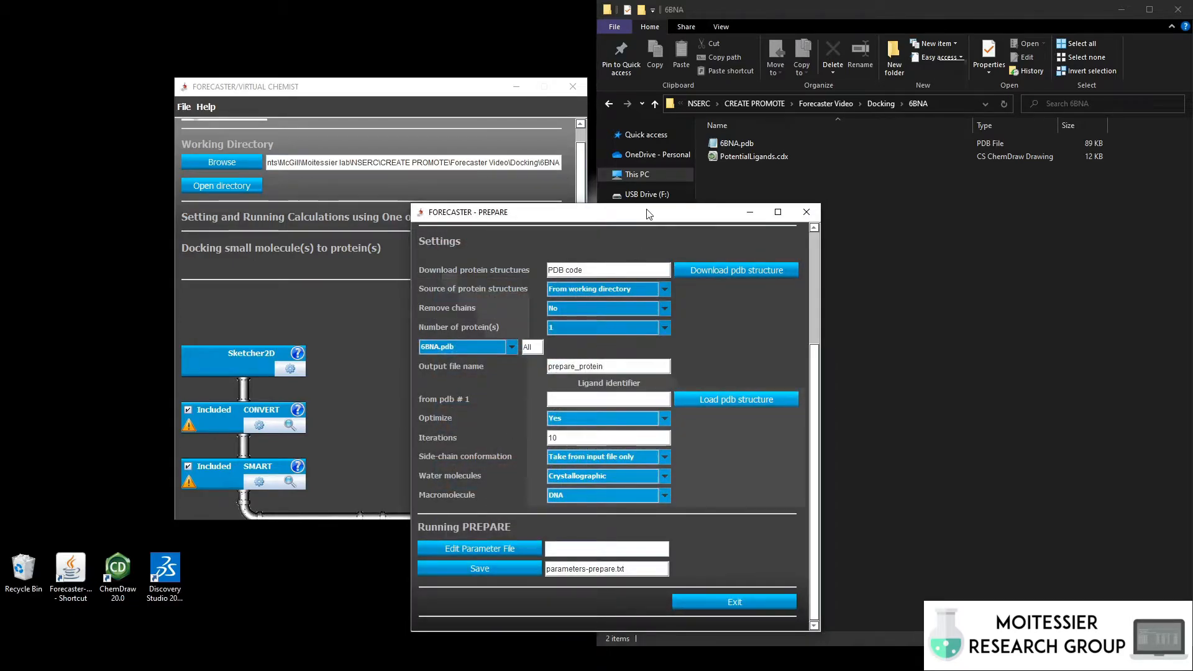
pyautogui.moveTo(639, 213); pyautogui.dragTo(634, 174)
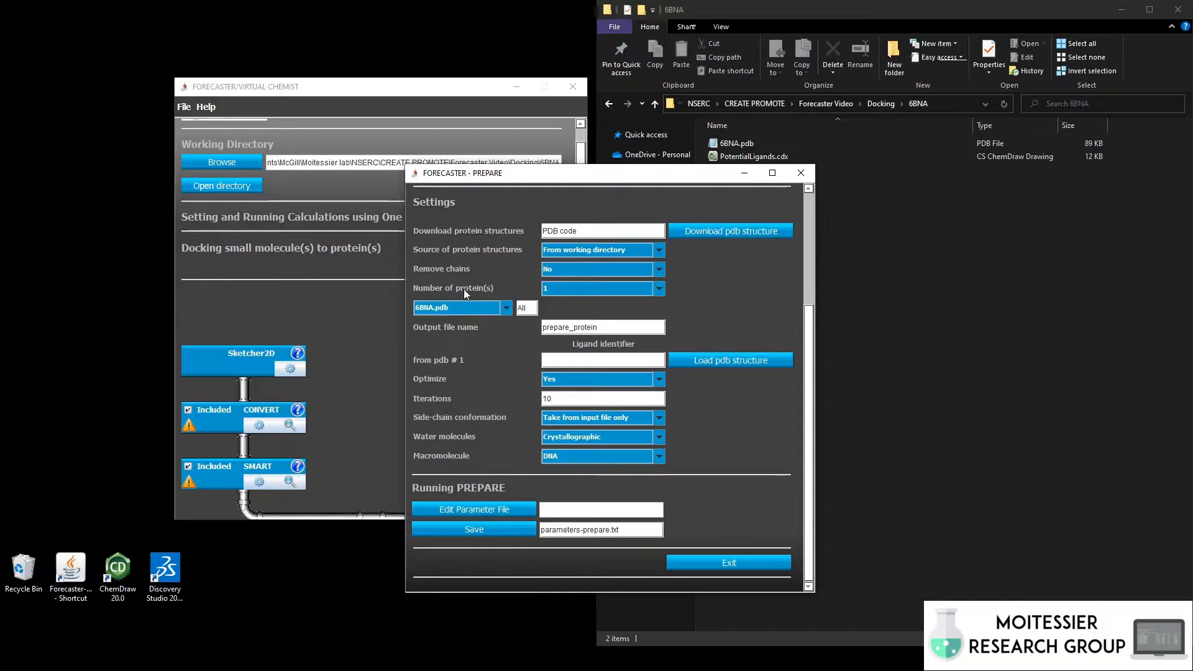
pyautogui.click(715, 363)
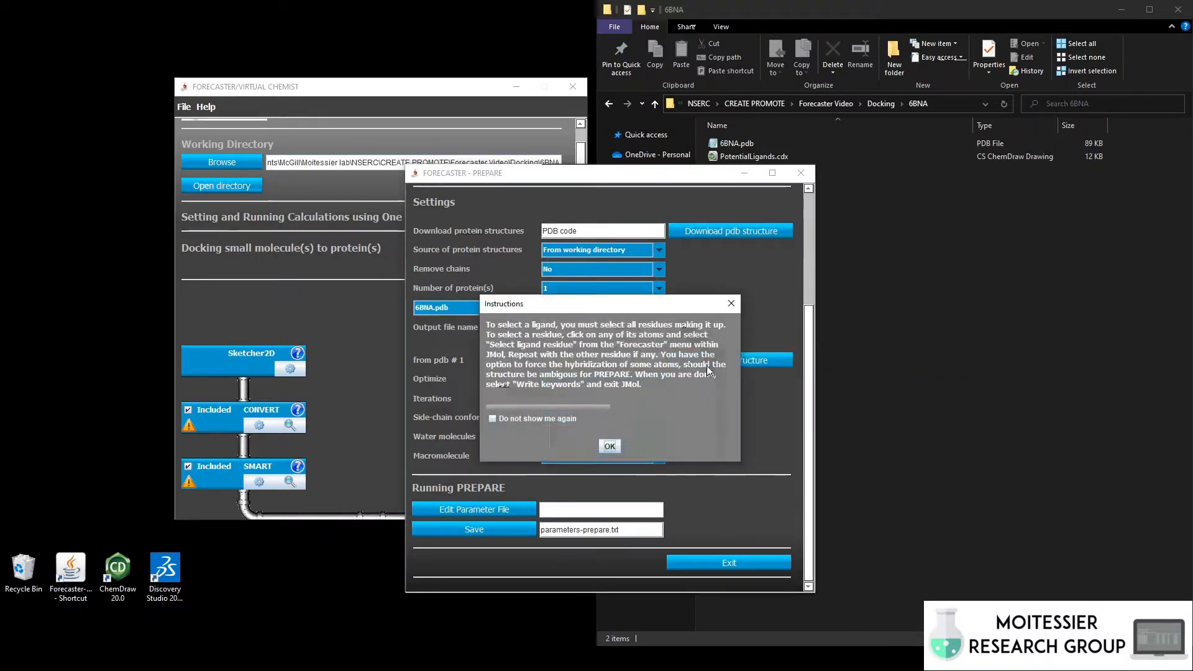
pyautogui.click(611, 447)
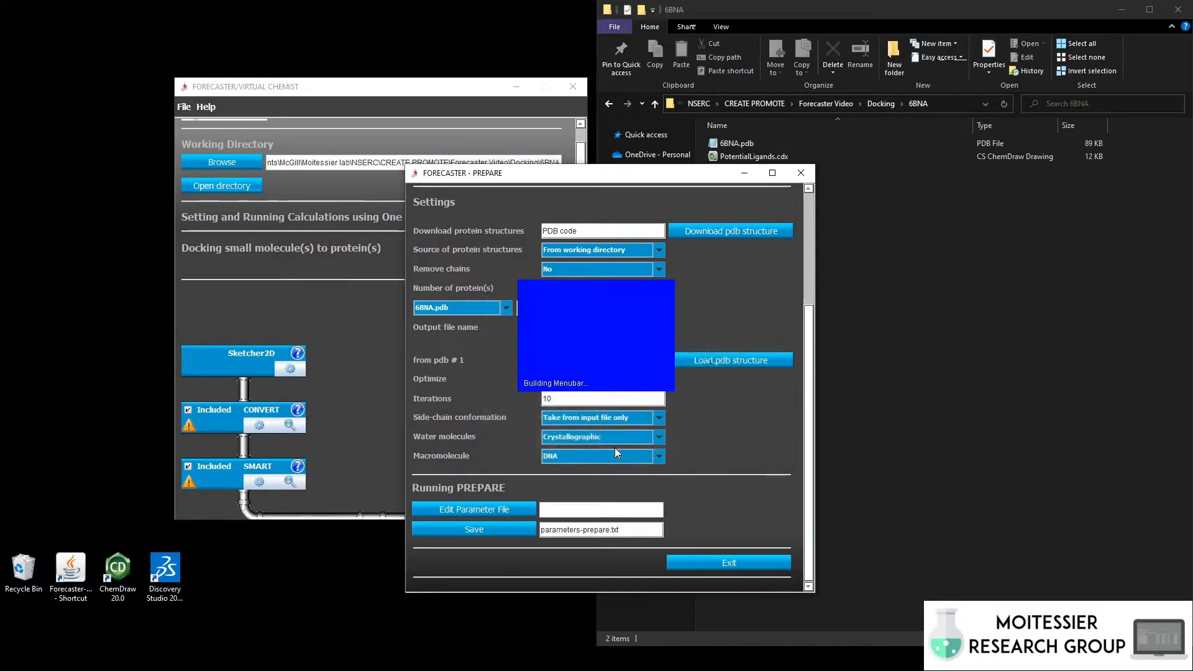
pyautogui.click(280, 10)
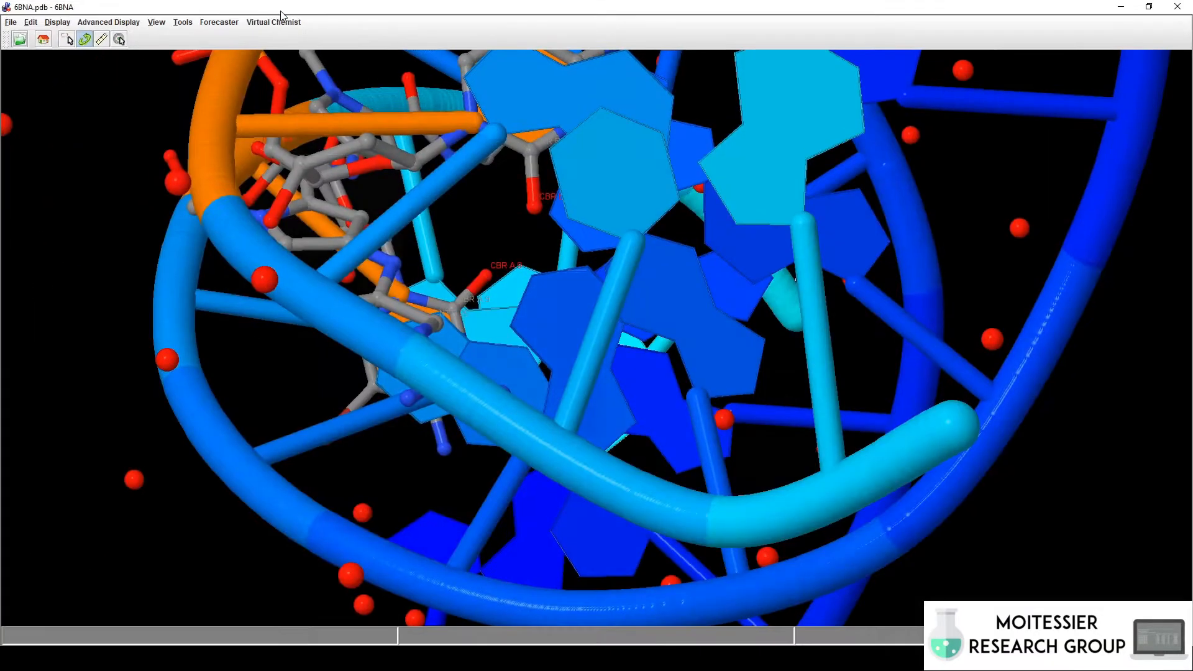
# Step: Select the bound molecule, residue NT B 25, as the ligand residue of the 6BNA structure
pyautogui.scroll(-5, 416, 490)
pyautogui.moveTo(367, 490); pyautogui.dragTo(530, 472)
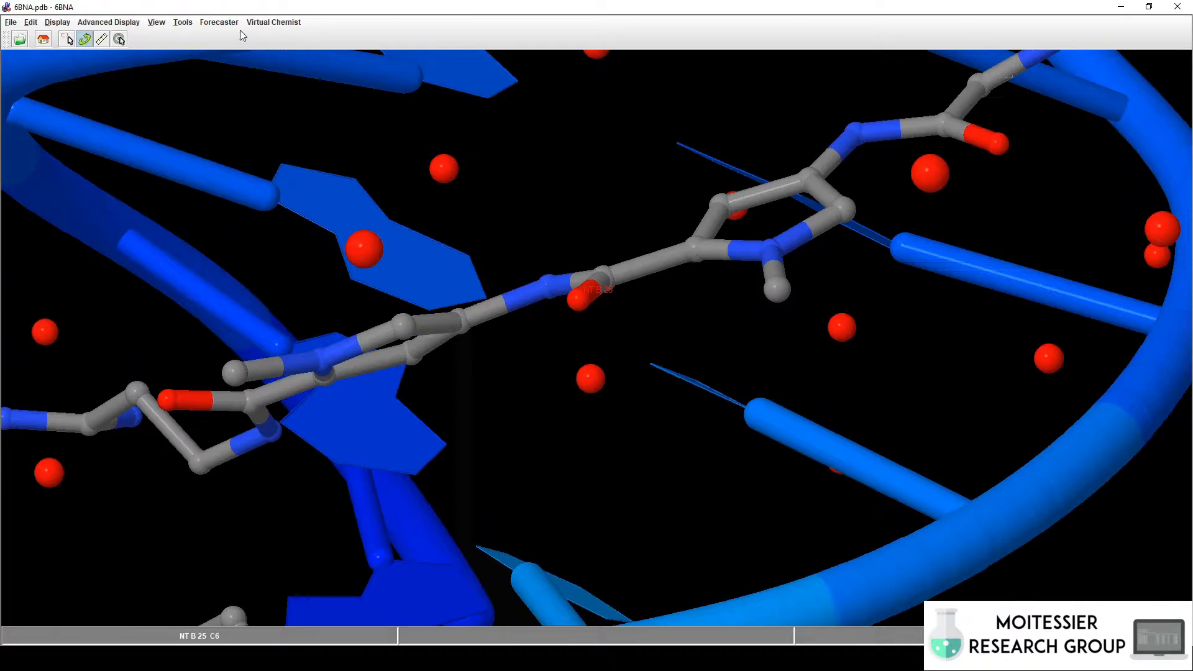
pyautogui.click(221, 22)
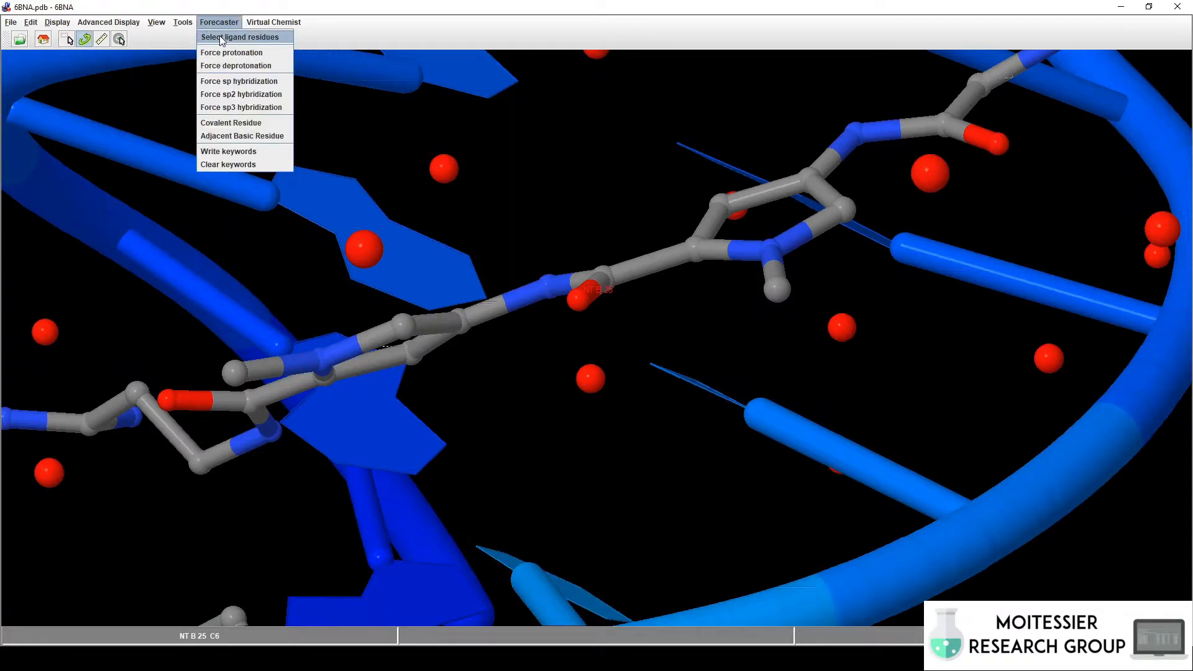
pyautogui.click(222, 38)
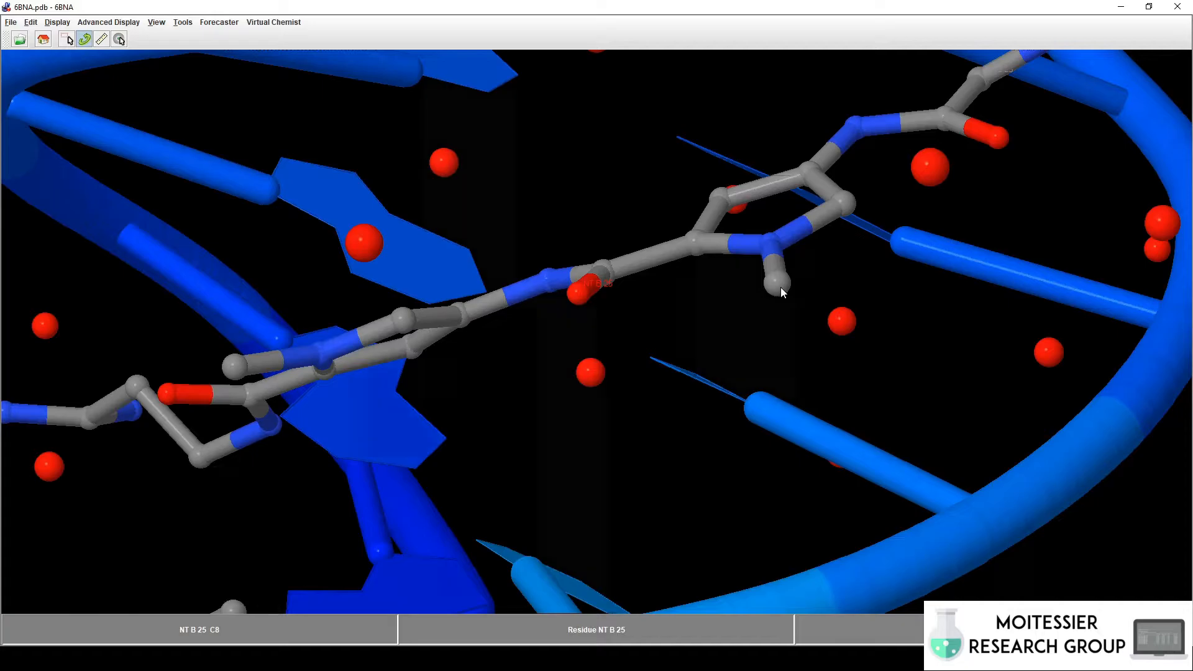
# Step: Write the ligand keywords, exit Jmol and check the ligand identifier in the PREPARE settings
pyautogui.click(217, 29)
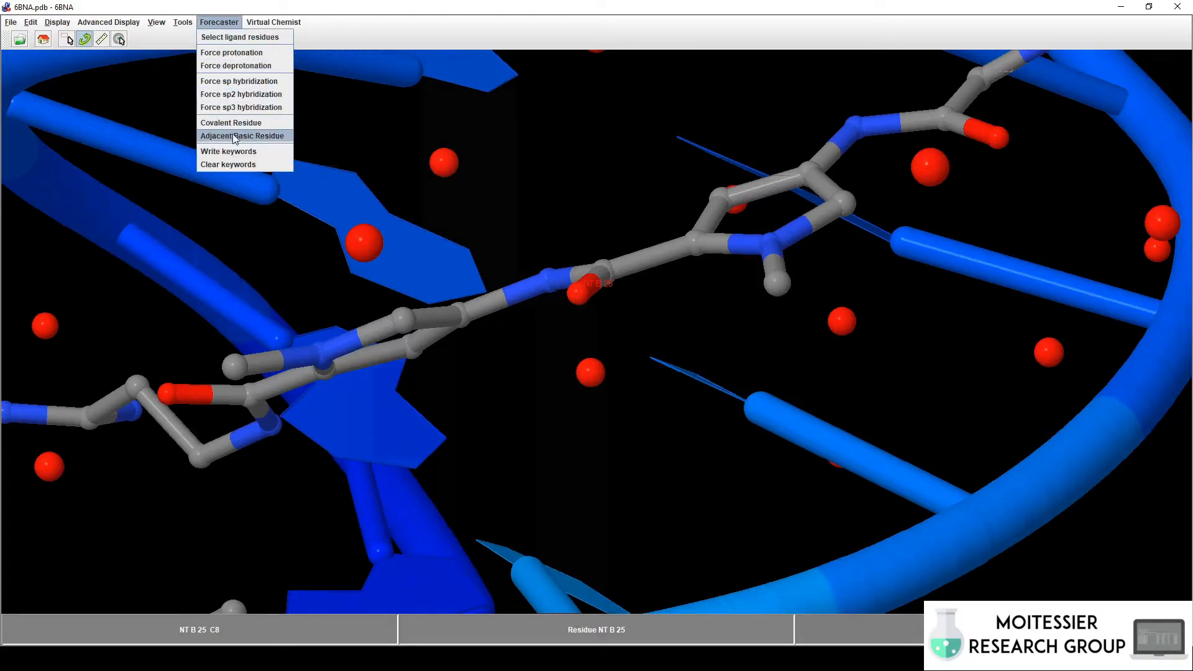
pyautogui.click(238, 154)
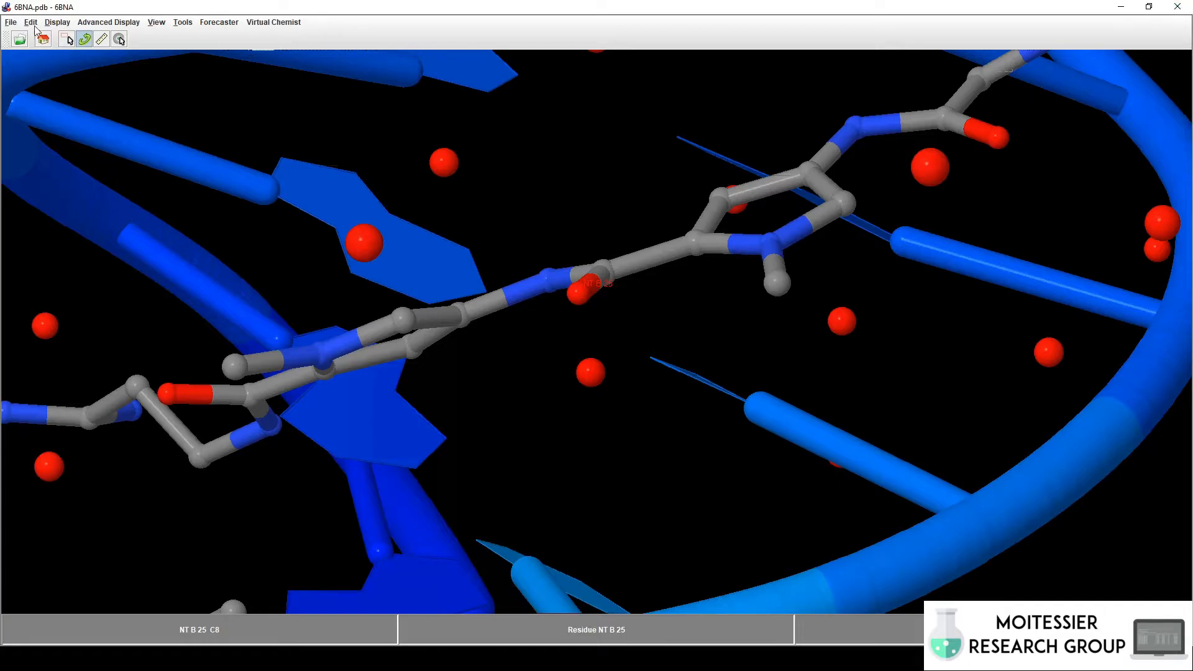
pyautogui.click(1178, 6)
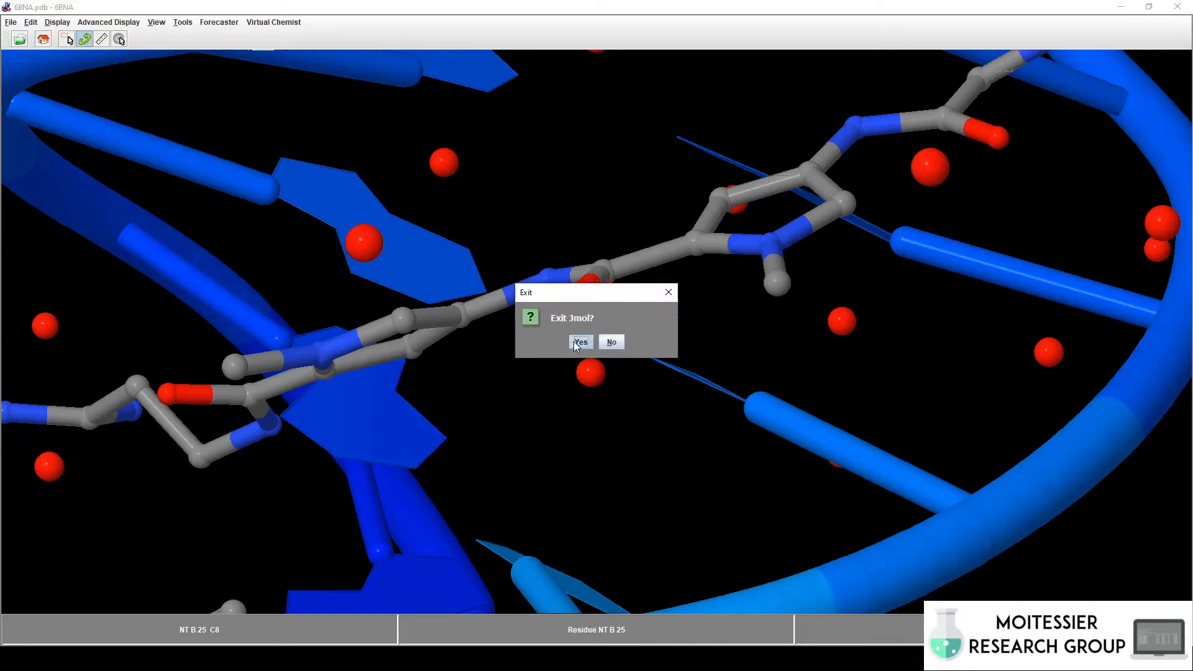
pyautogui.click(579, 342)
pyautogui.moveTo(615, 359); pyautogui.dragTo(542, 360)
pyautogui.click(621, 361)
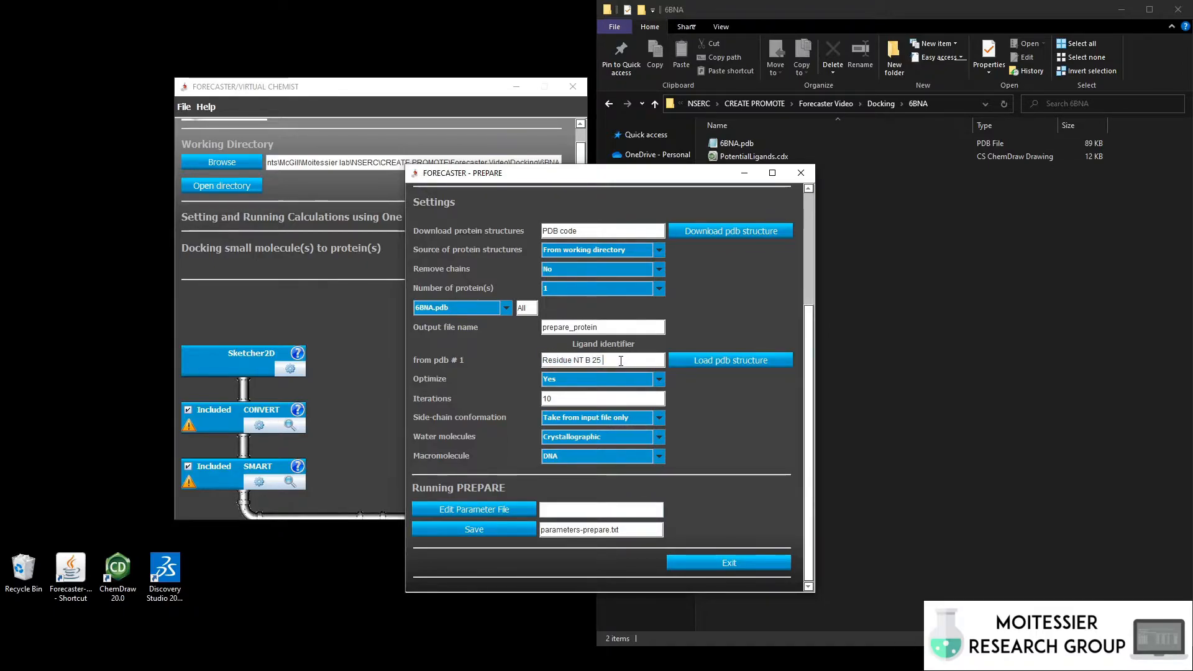
# Step: Save the PREPARE settings as parameters-prepare.txt, exit PREPARE and check the saved file in the 6BNA folder
pyautogui.click(463, 531)
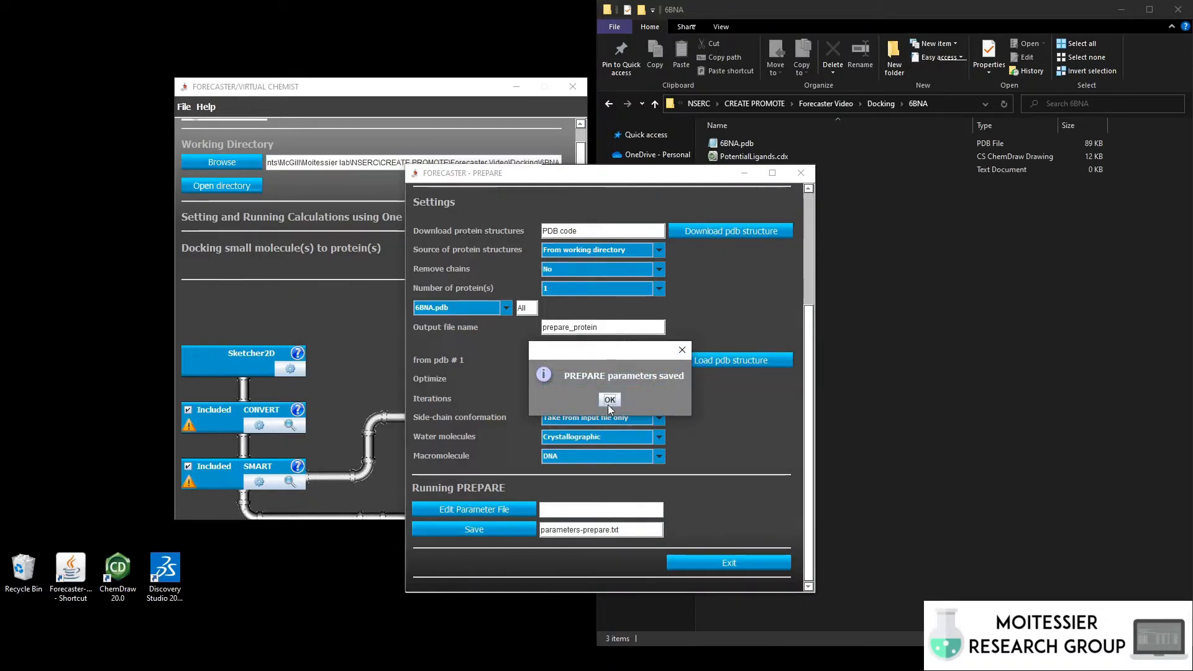
pyautogui.click(608, 400)
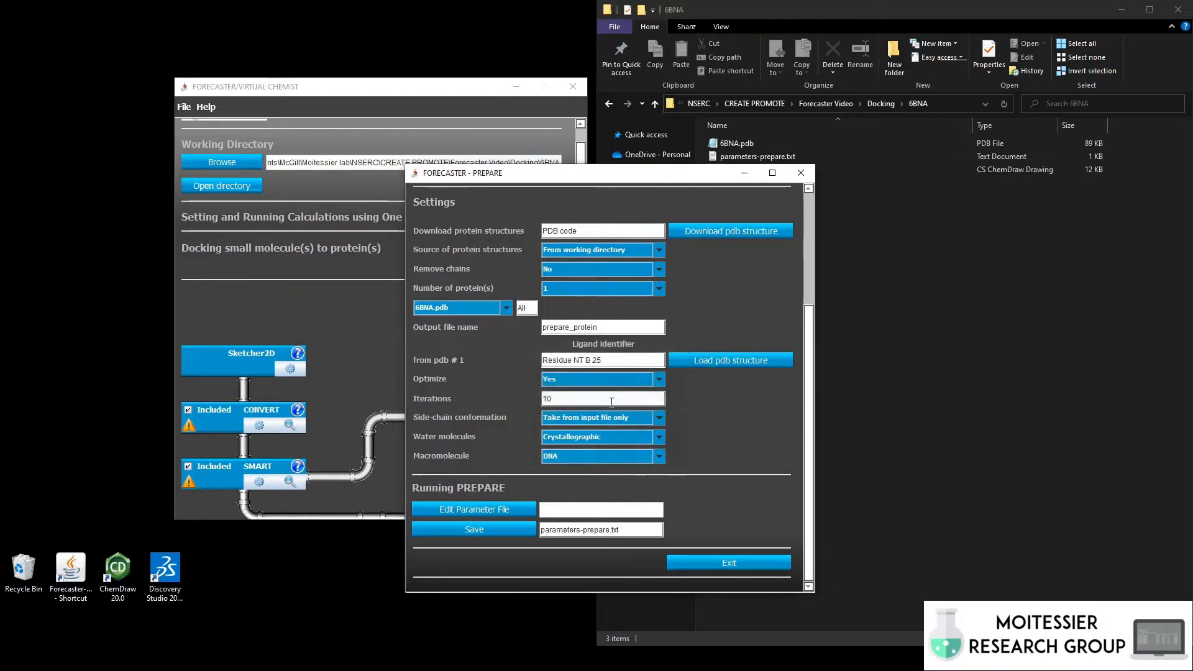
pyautogui.click(709, 560)
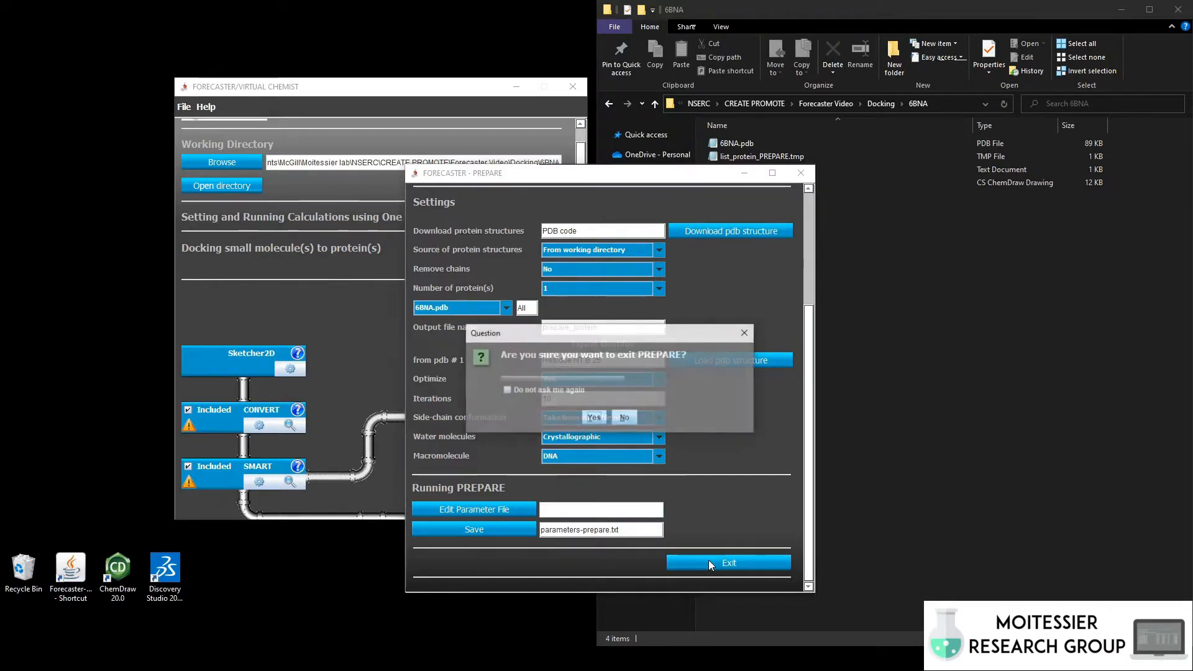
pyautogui.click(602, 420)
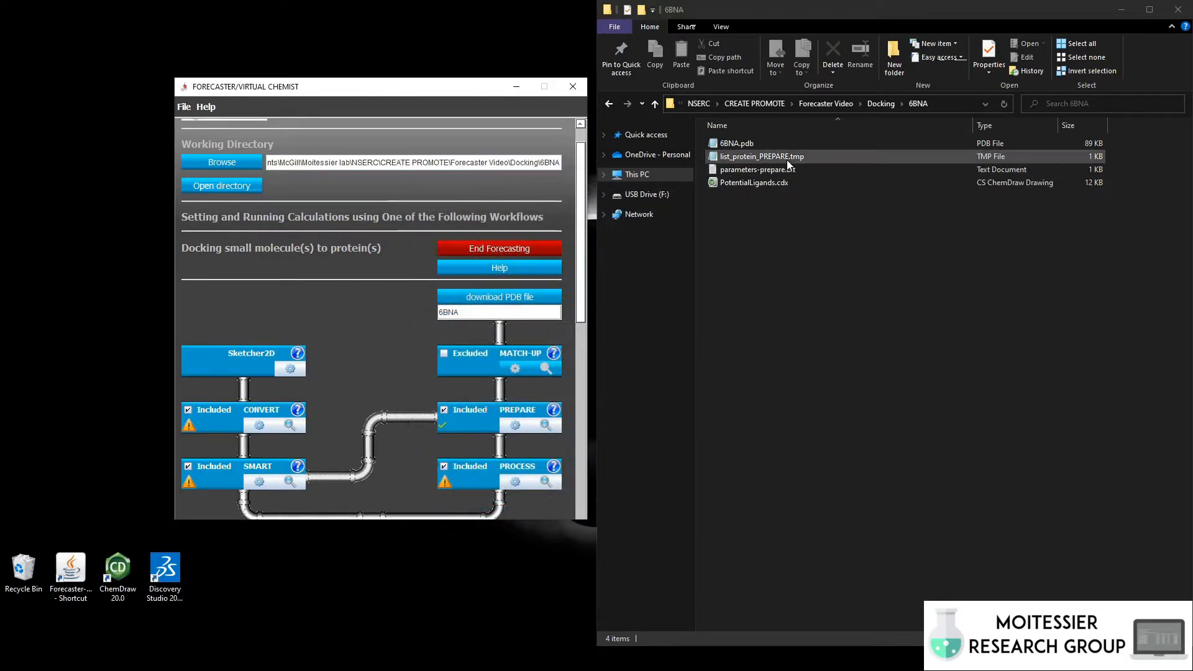
pyautogui.click(839, 170)
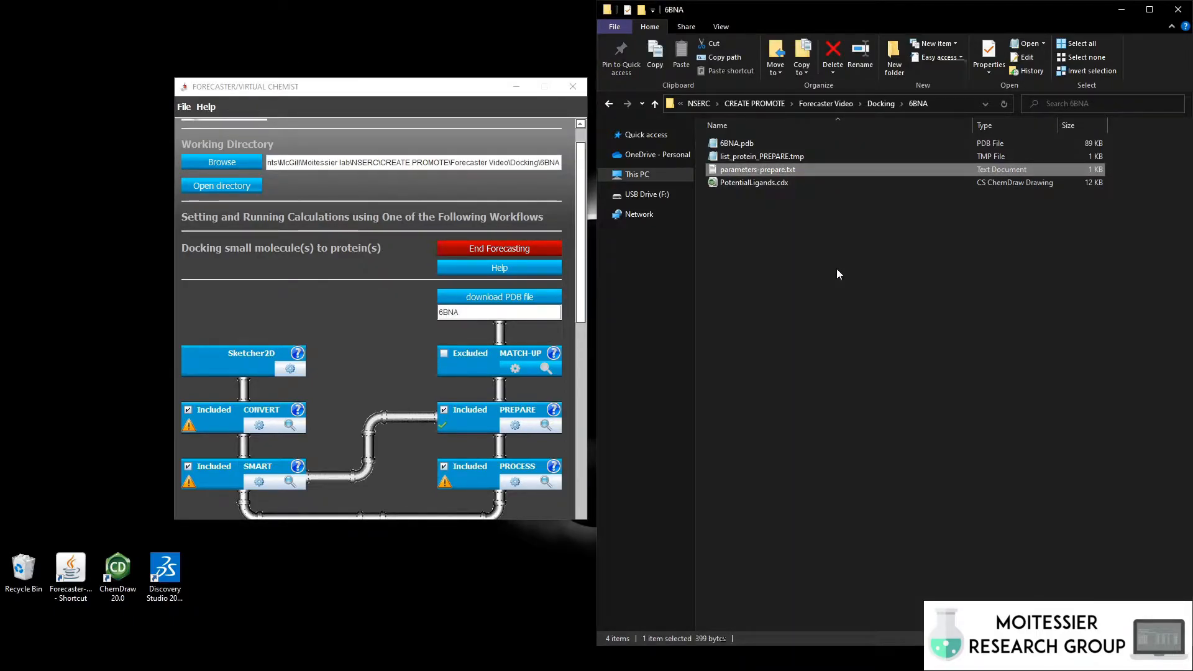
pyautogui.click(446, 395)
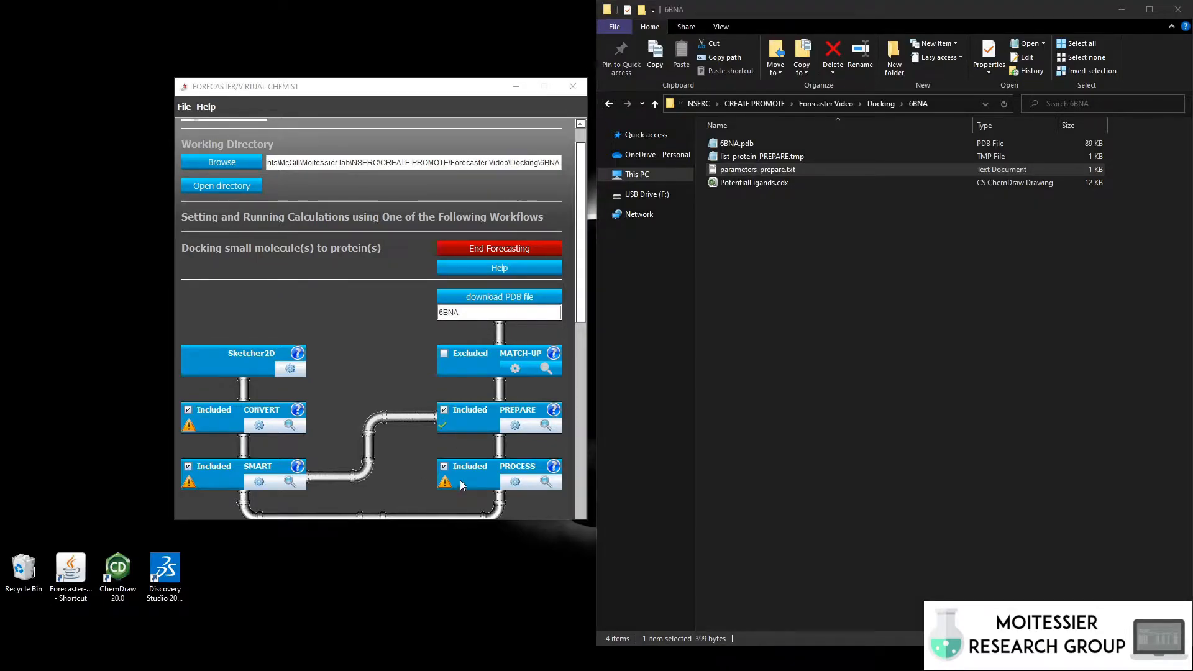
# Step: Save the PROCESS settings for docking to flexible protein as parameters-process.txt and exit PROCESS
pyautogui.click(516, 483)
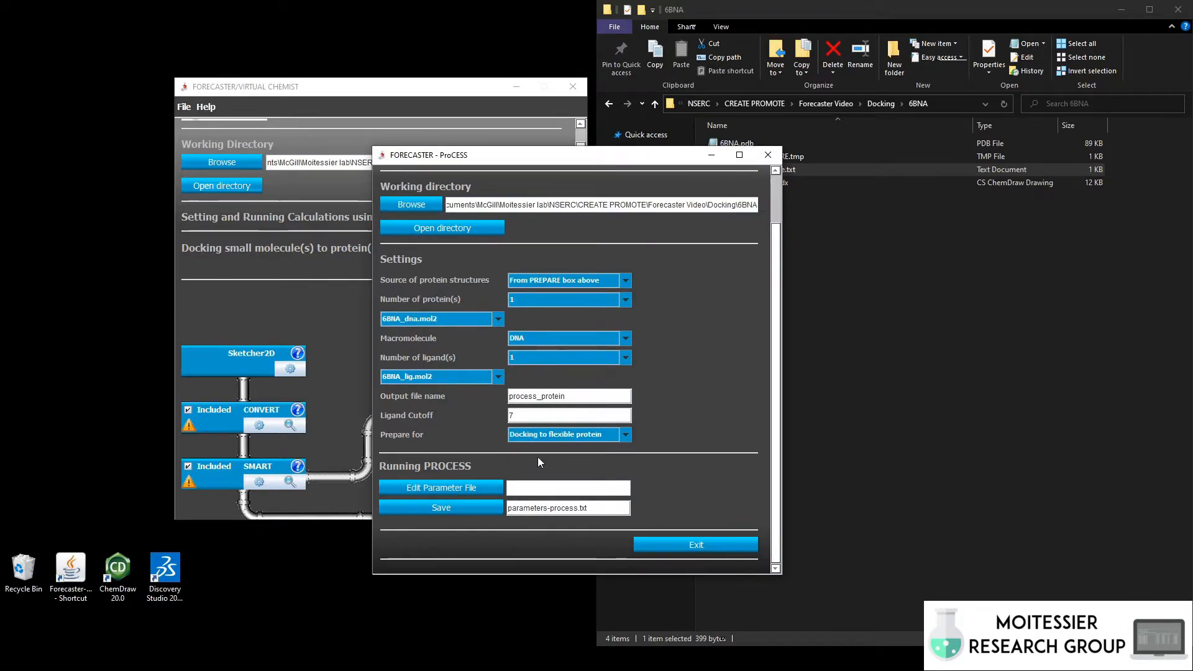
pyautogui.click(475, 512)
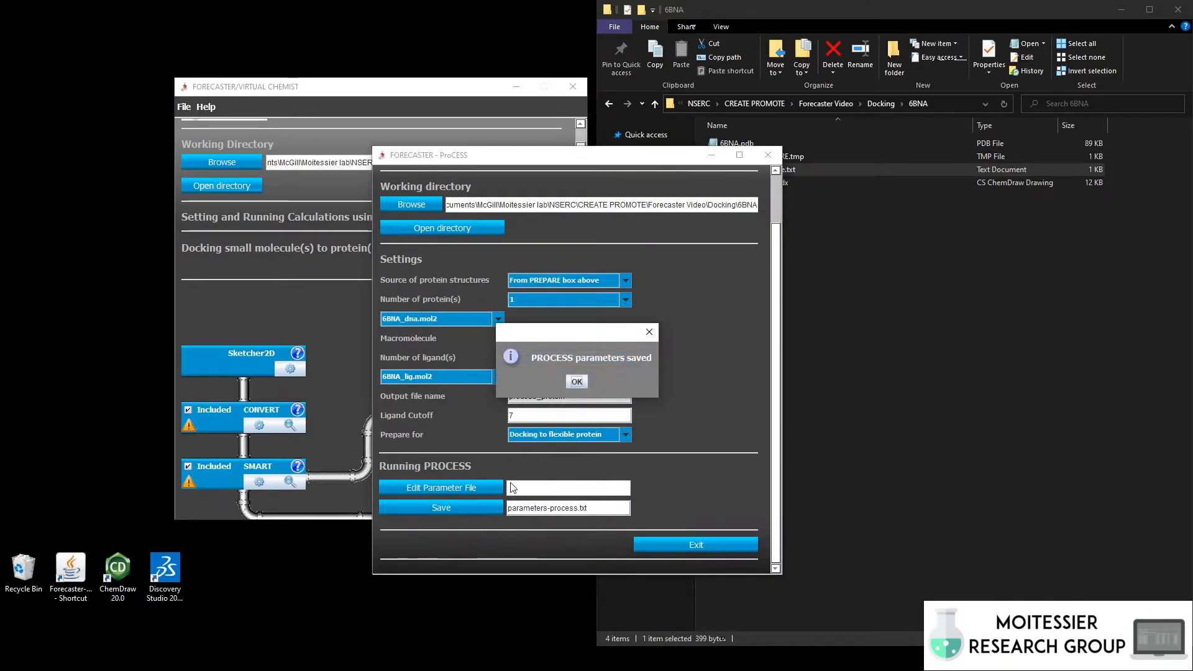
pyautogui.click(577, 382)
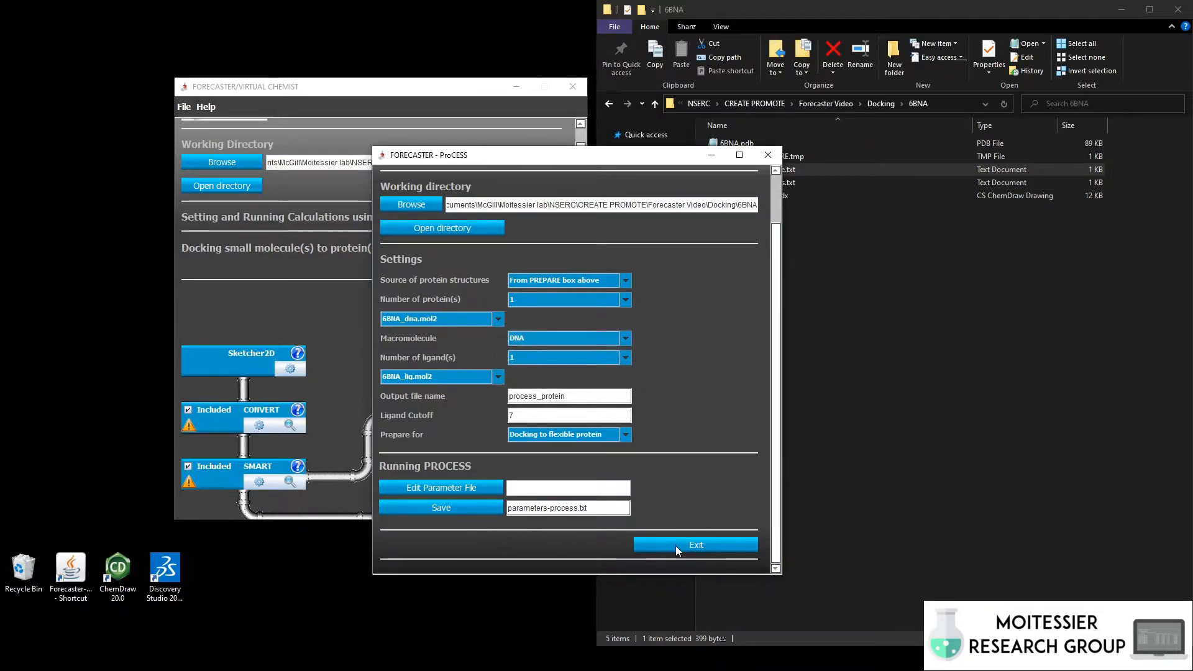
pyautogui.click(677, 546)
pyautogui.click(561, 400)
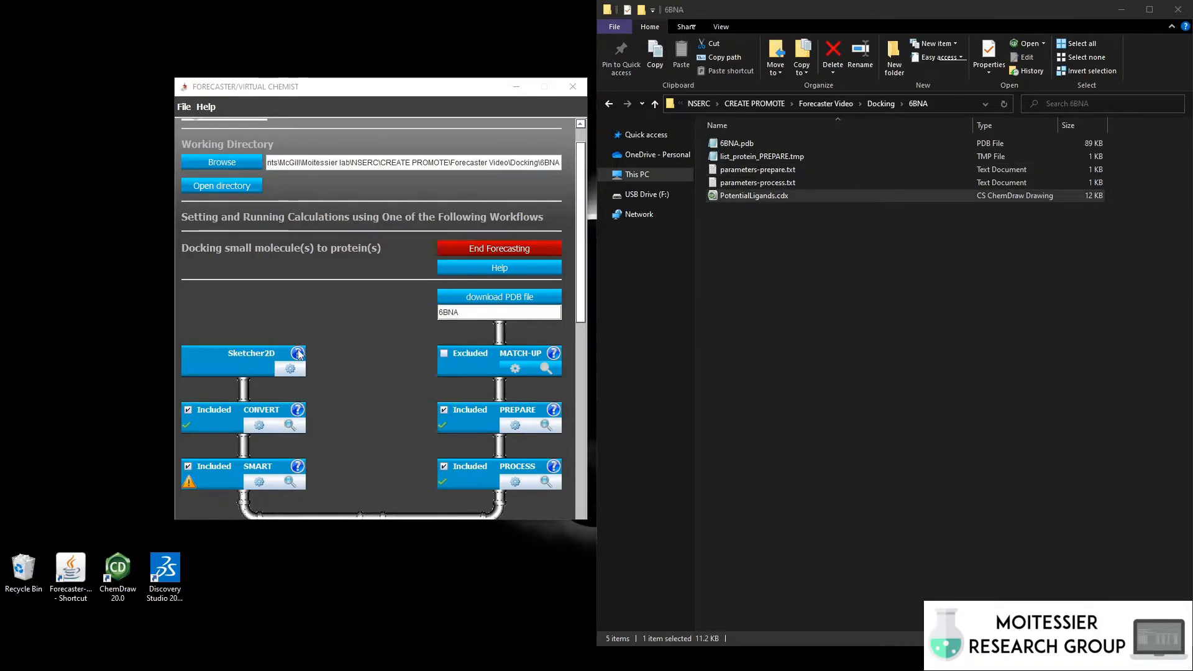
# Step: Sketch a short carbon chain ending in a benzene ring in Sketcher2D and close the sketcher
pyautogui.click(291, 369)
pyautogui.click(404, 154)
pyautogui.click(409, 242)
pyautogui.click(429, 242)
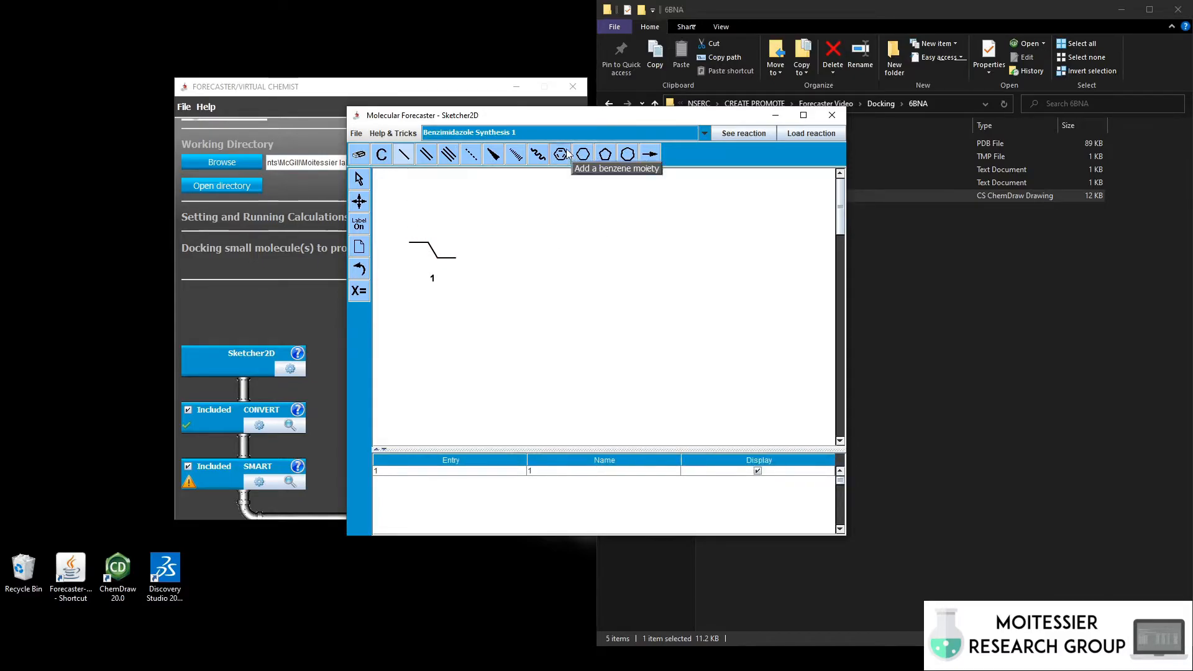
pyautogui.click(561, 154)
pyautogui.click(458, 260)
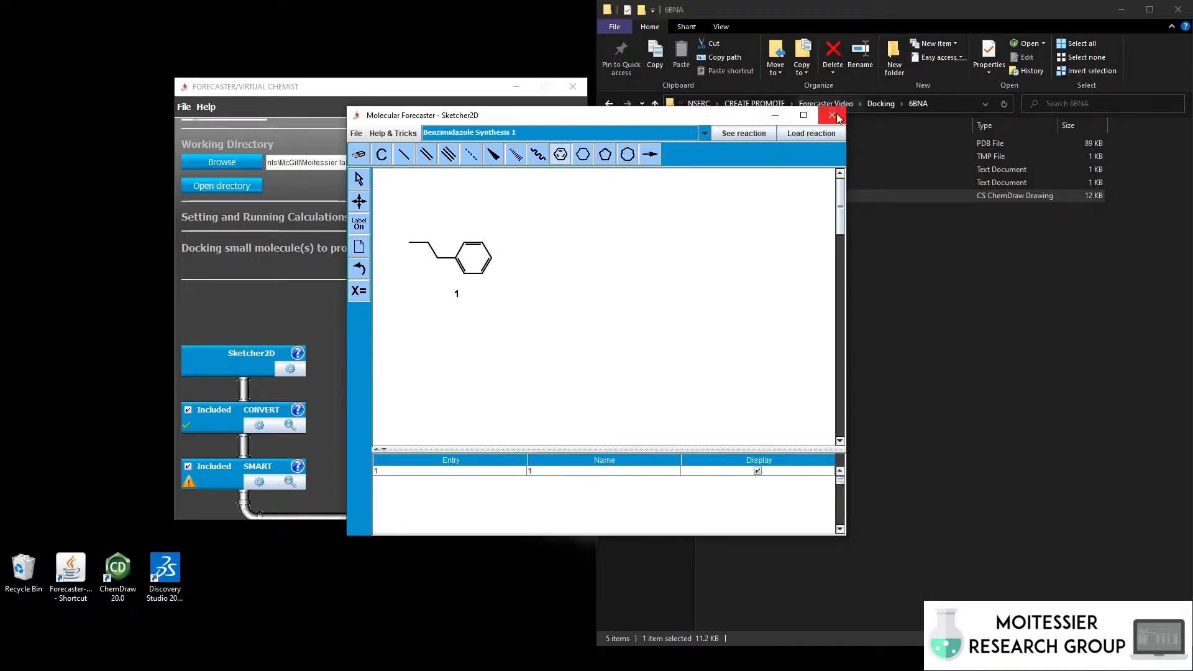
pyautogui.click(833, 115)
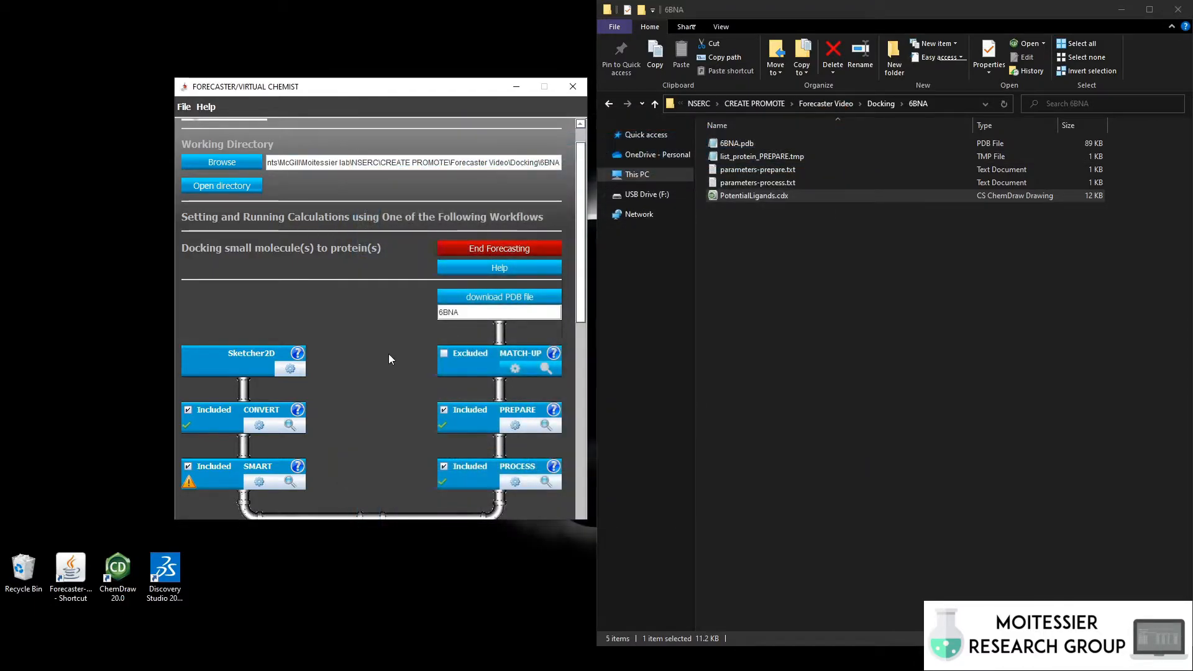
# Step: Open the CONVERT settings, then export PotentialLigands.cdx from ChemDraw as the MDL SDfile PotentialLigands.sdf in the 6BNA folder and close ChemDraw
pyautogui.click(256, 426)
pyautogui.doubleClick(886, 197)
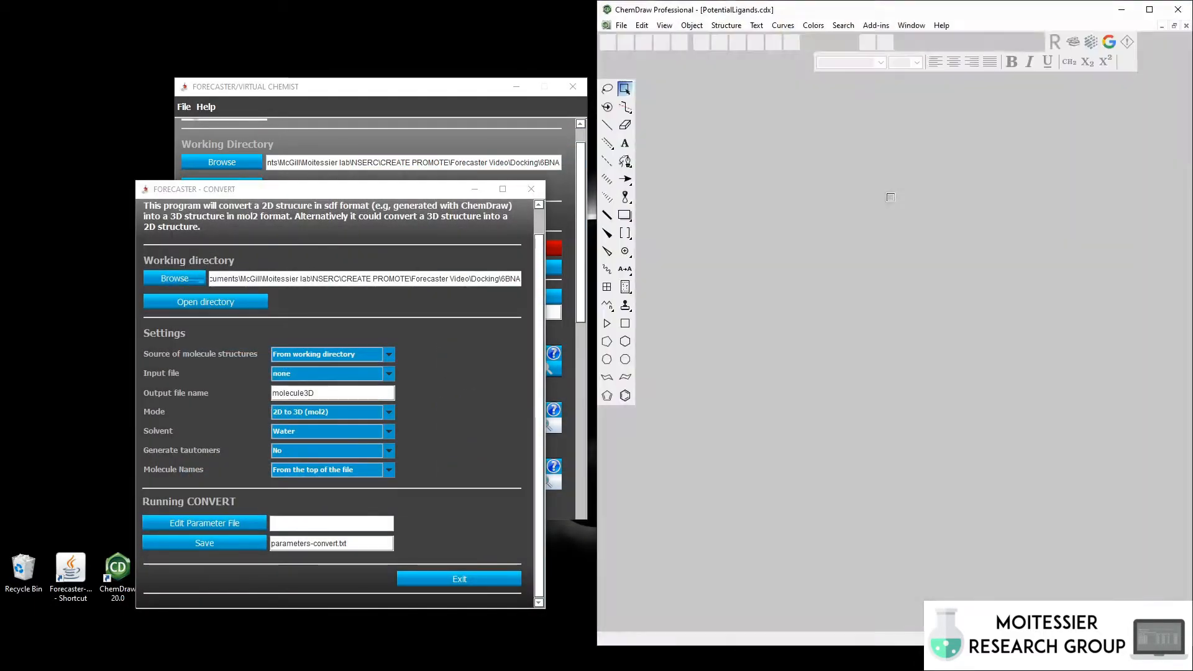
pyautogui.click(620, 26)
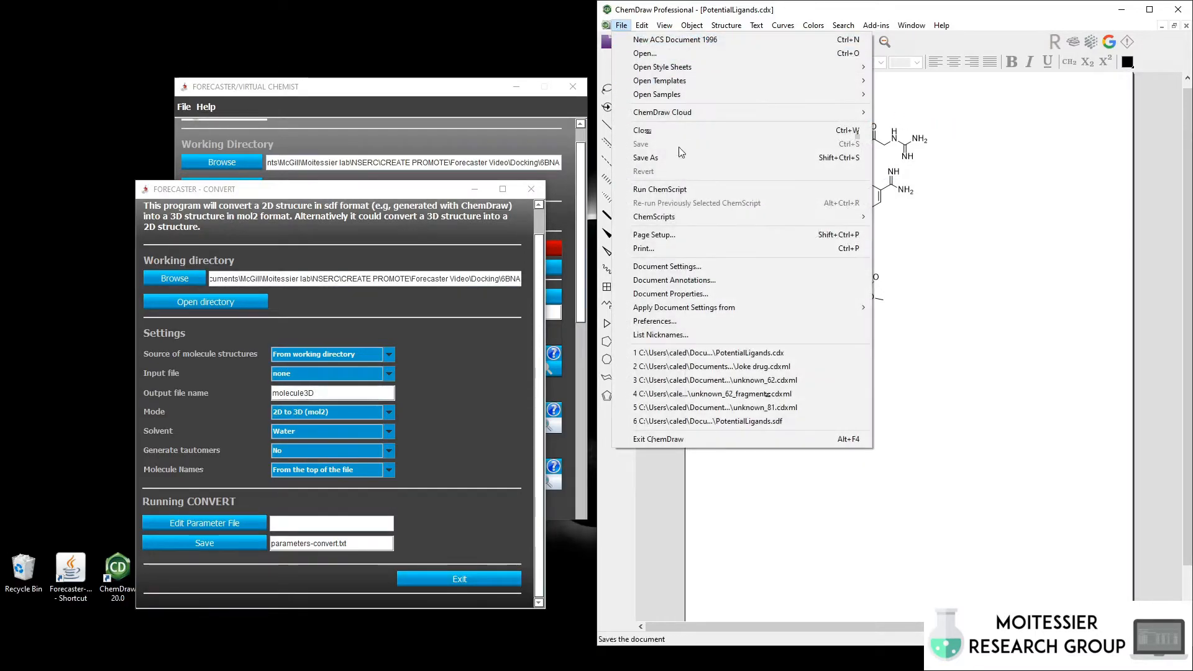
pyautogui.click(819, 160)
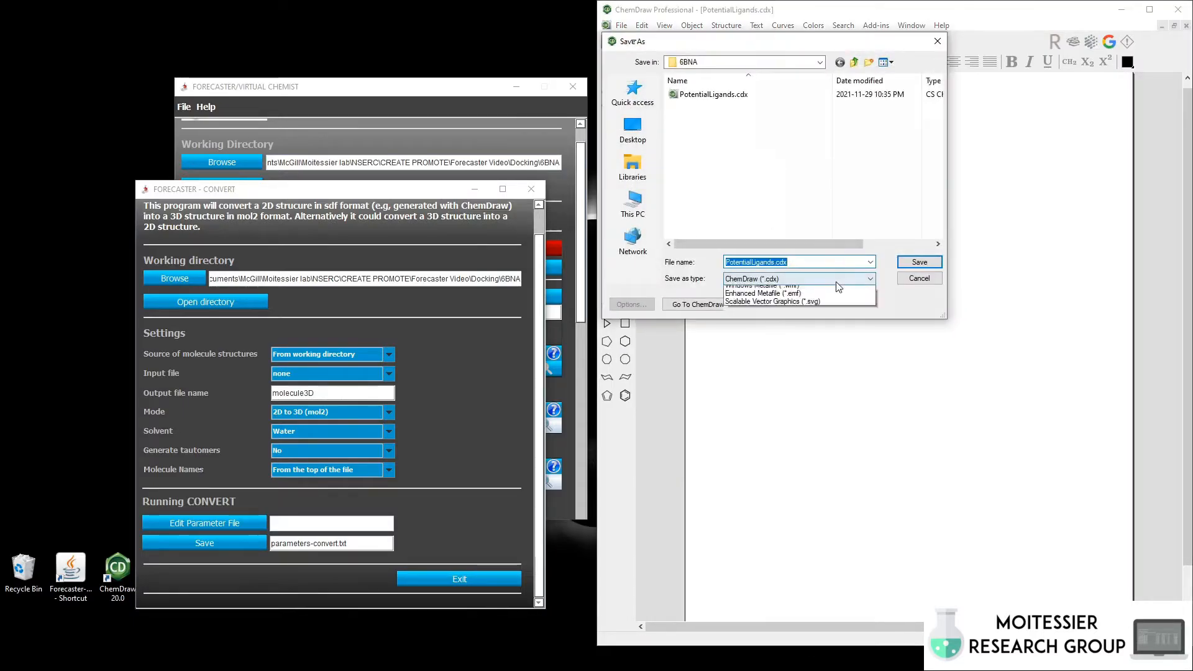
pyautogui.click(837, 280)
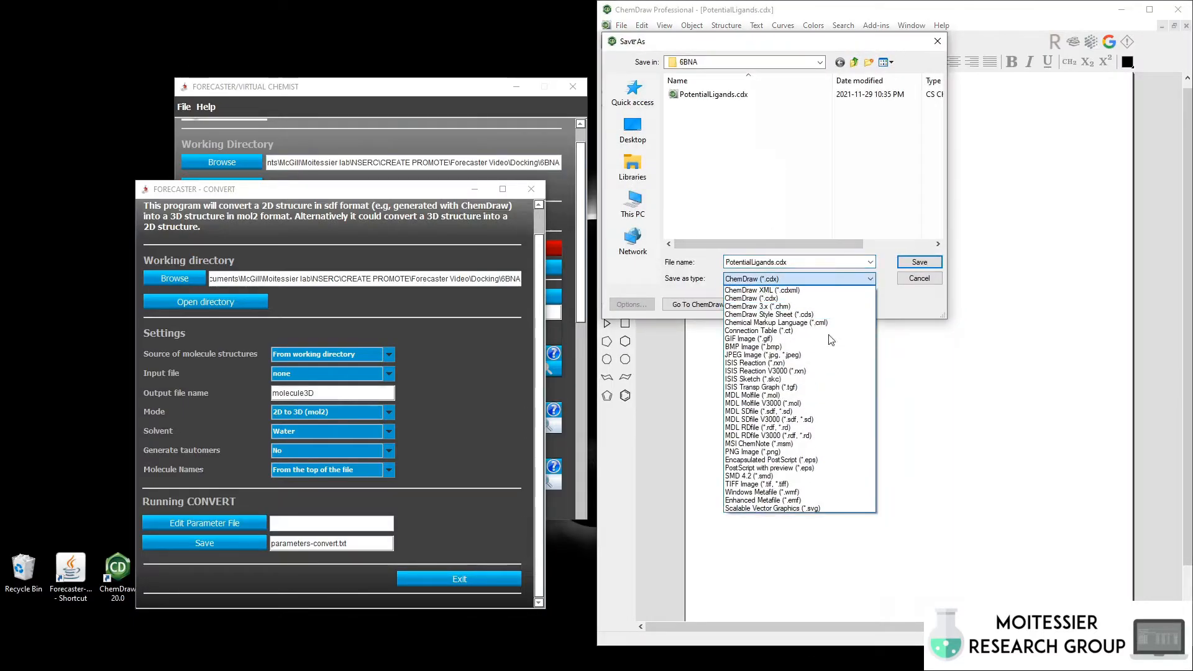
pyautogui.click(803, 411)
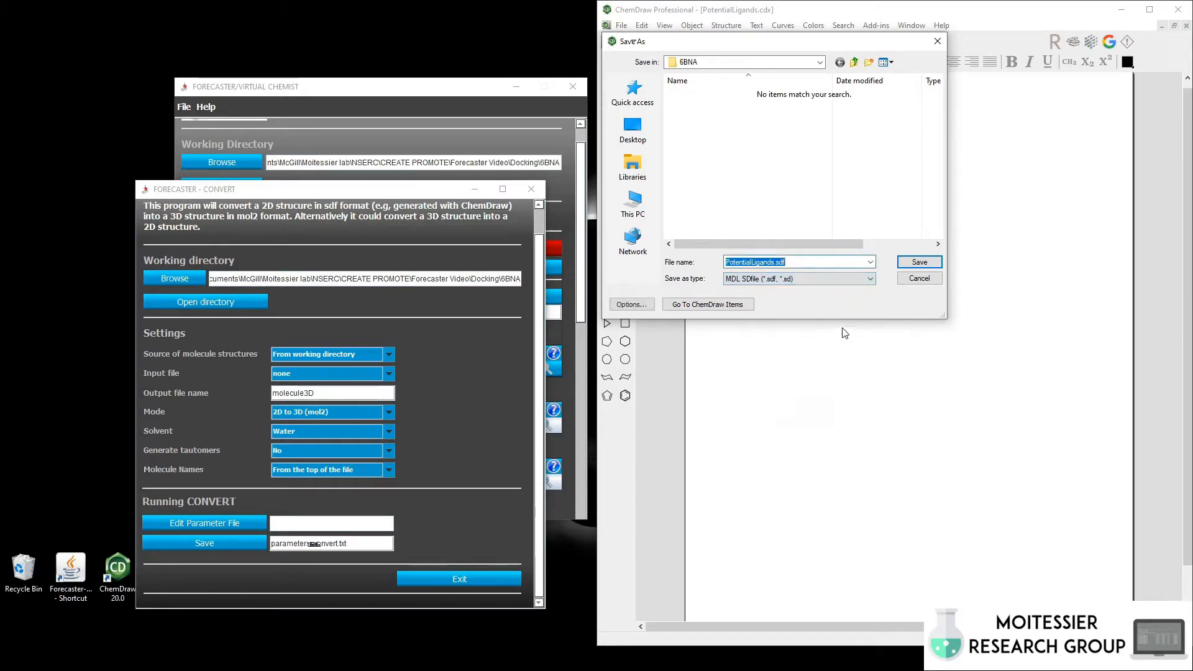
pyautogui.click(919, 262)
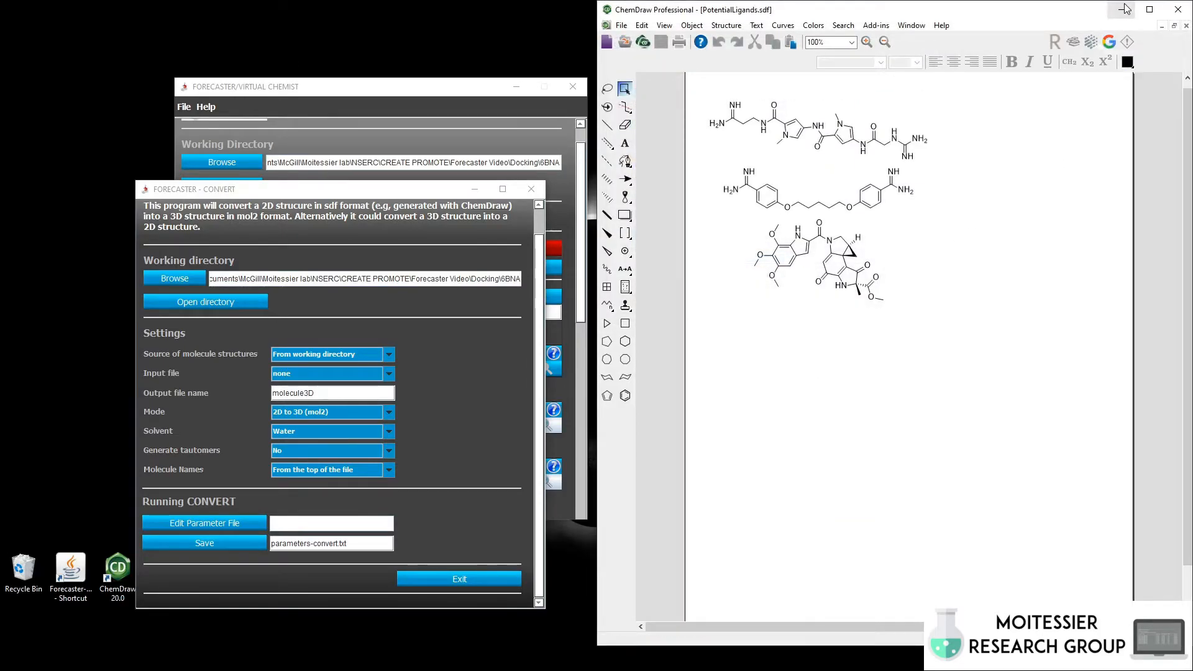
pyautogui.click(1179, 10)
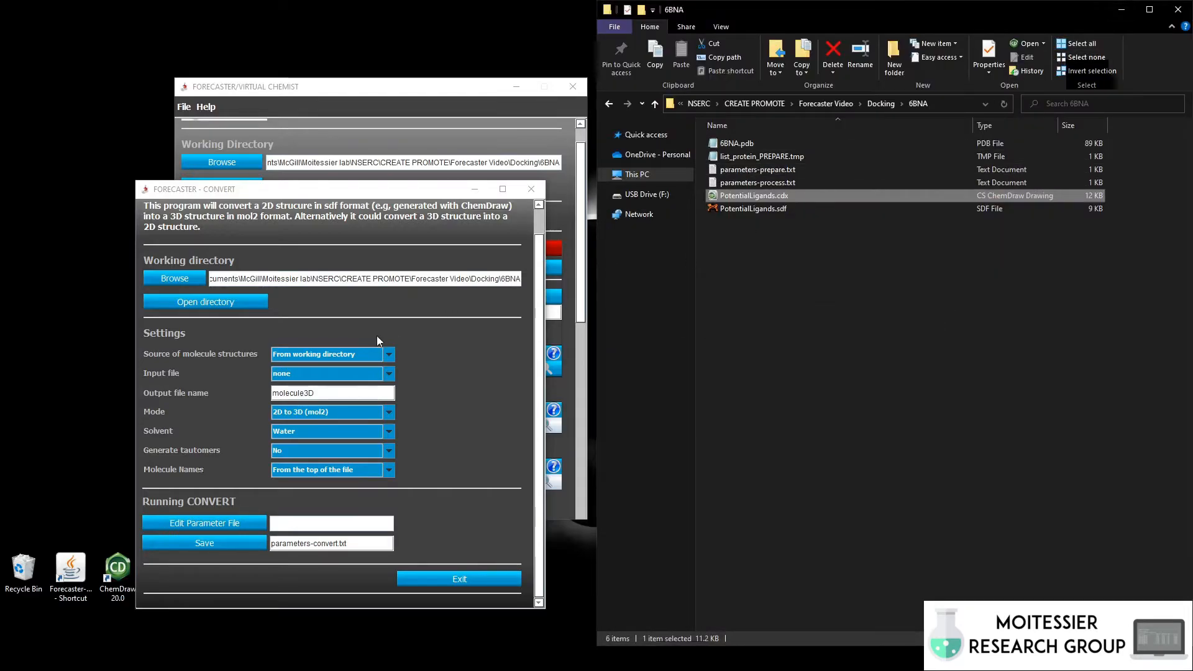
# Step: Choose PotentialLigands.sdf as the CONVERT input file, save the settings as parameters-convert.txt and exit CONVERT
pyautogui.click(321, 376)
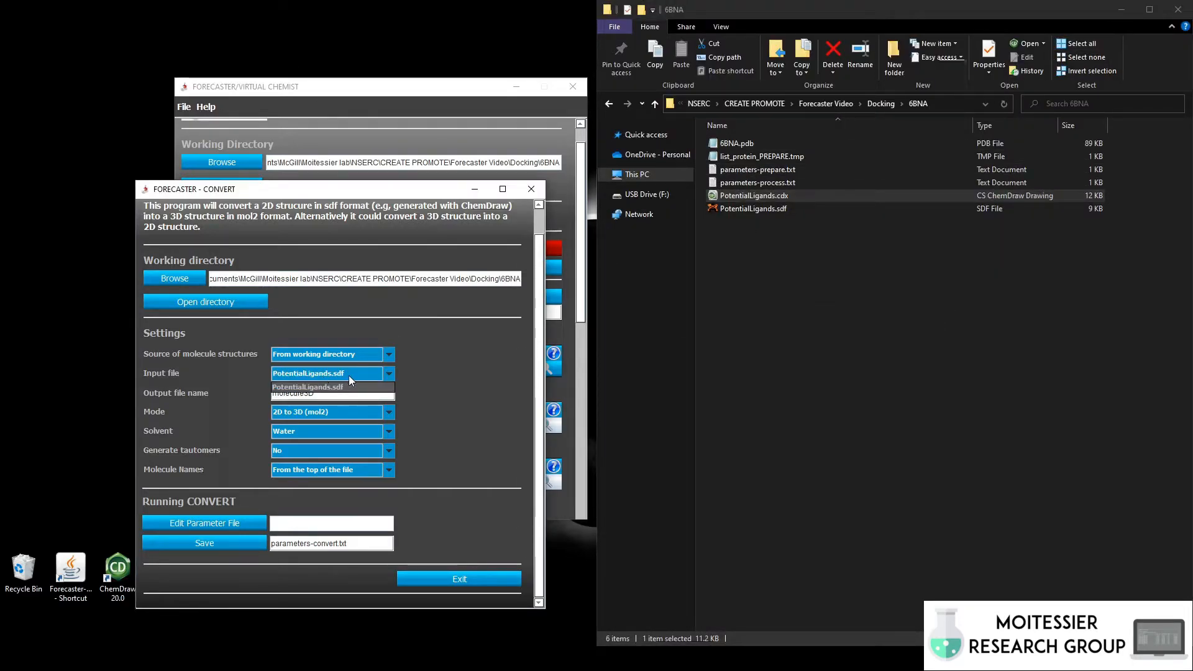
pyautogui.click(352, 375)
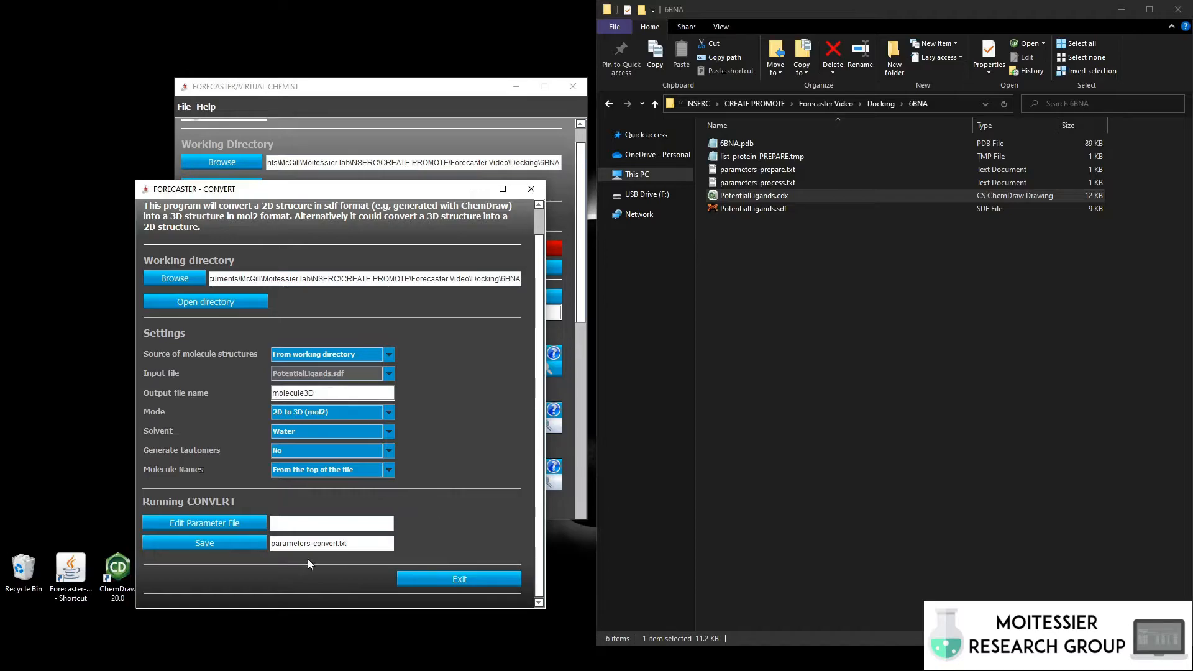
pyautogui.click(241, 543)
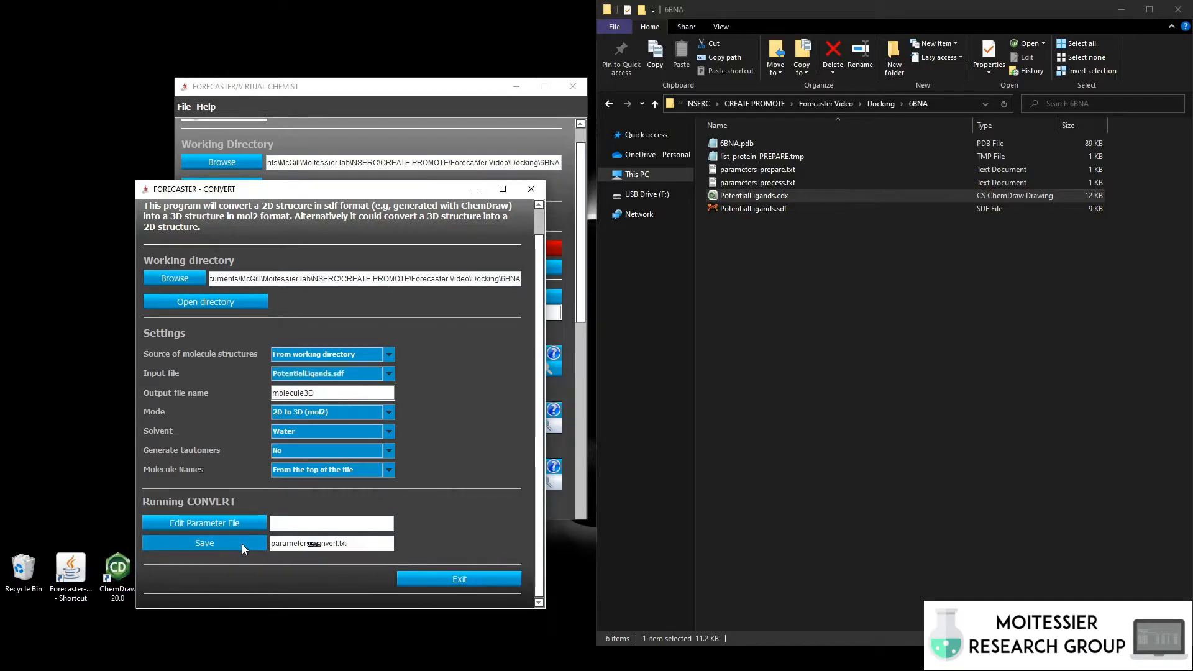
pyautogui.click(341, 416)
pyautogui.click(439, 580)
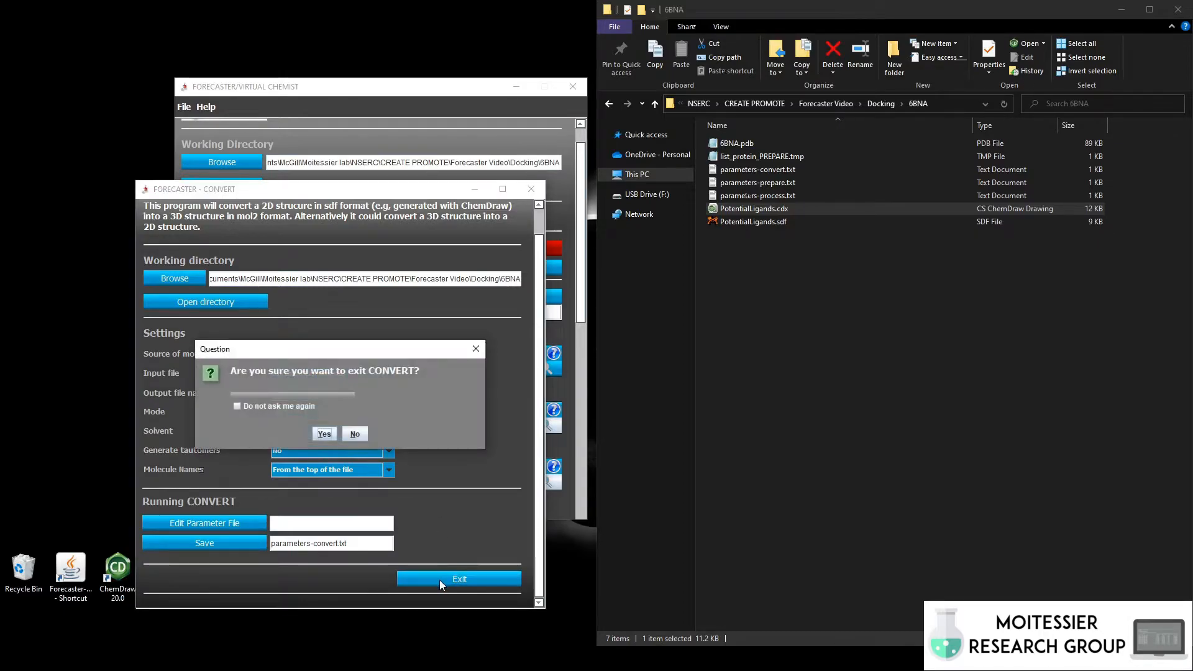
pyautogui.click(328, 432)
# Step: Save the SMART settings for docking mode with ligands from CONVERT as parameters-smart.txt and exit SMART
pyautogui.scroll(-1, 381, 406)
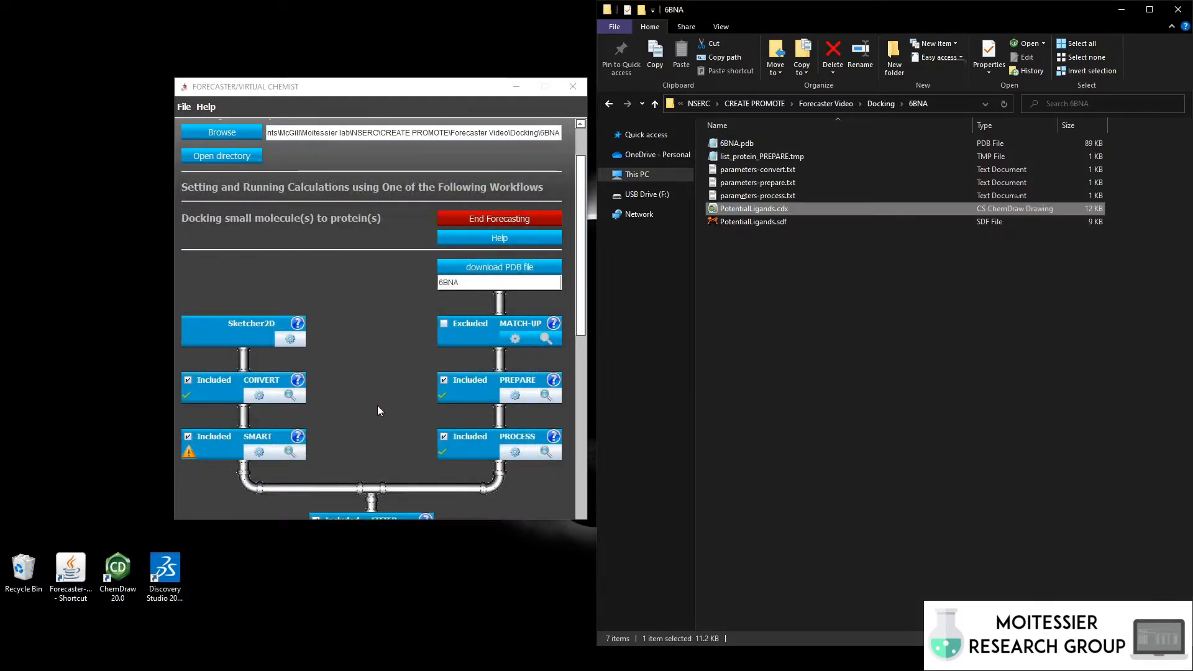
pyautogui.click(331, 450)
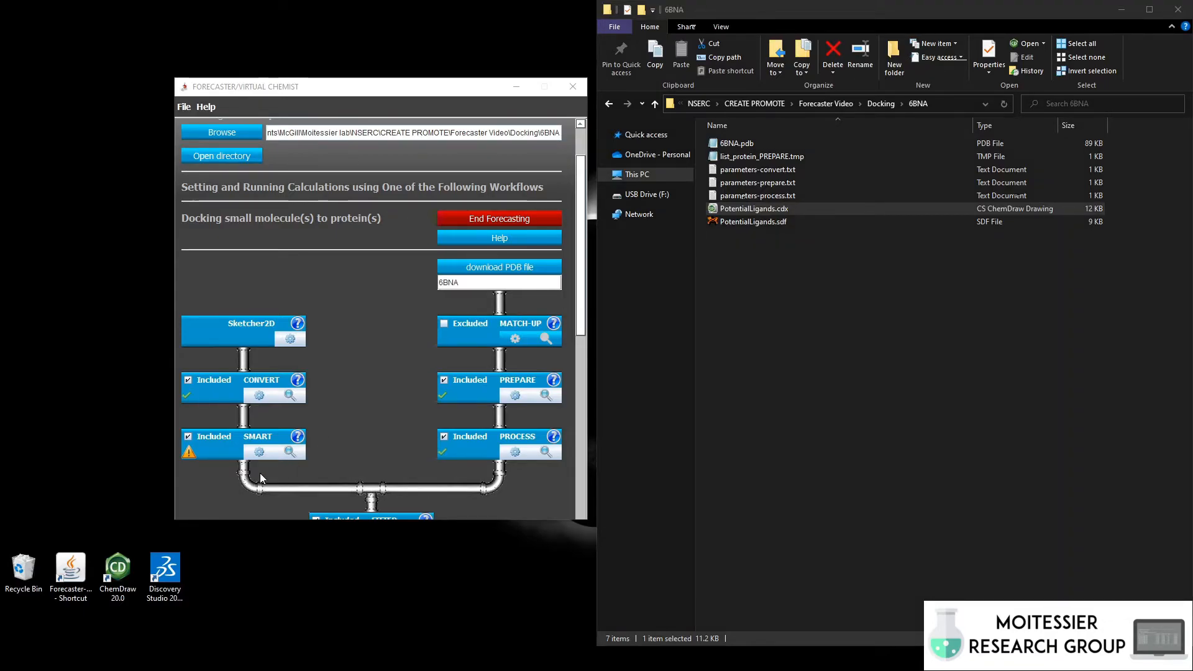
pyautogui.click(259, 454)
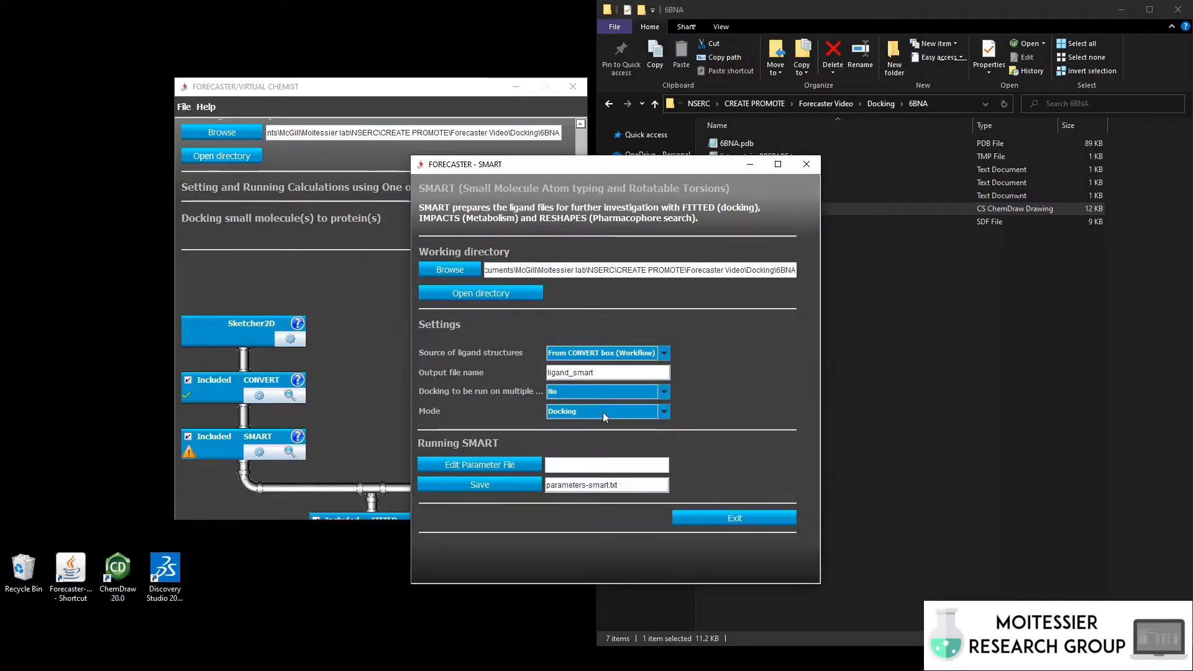
pyautogui.click(513, 485)
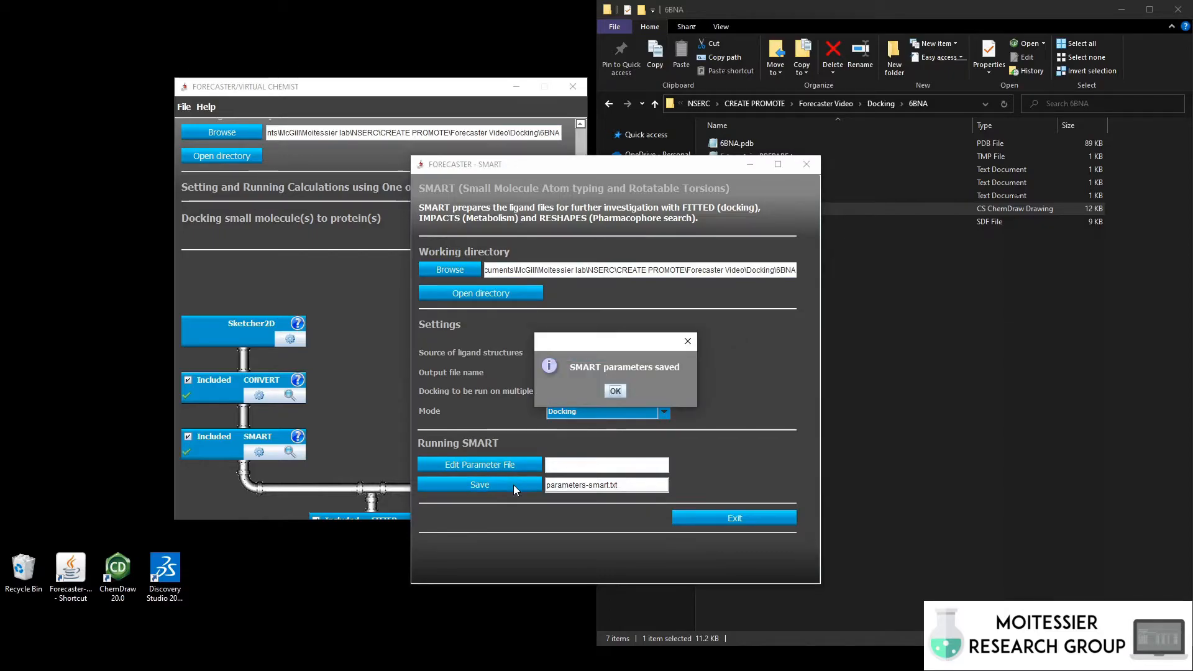
pyautogui.click(616, 393)
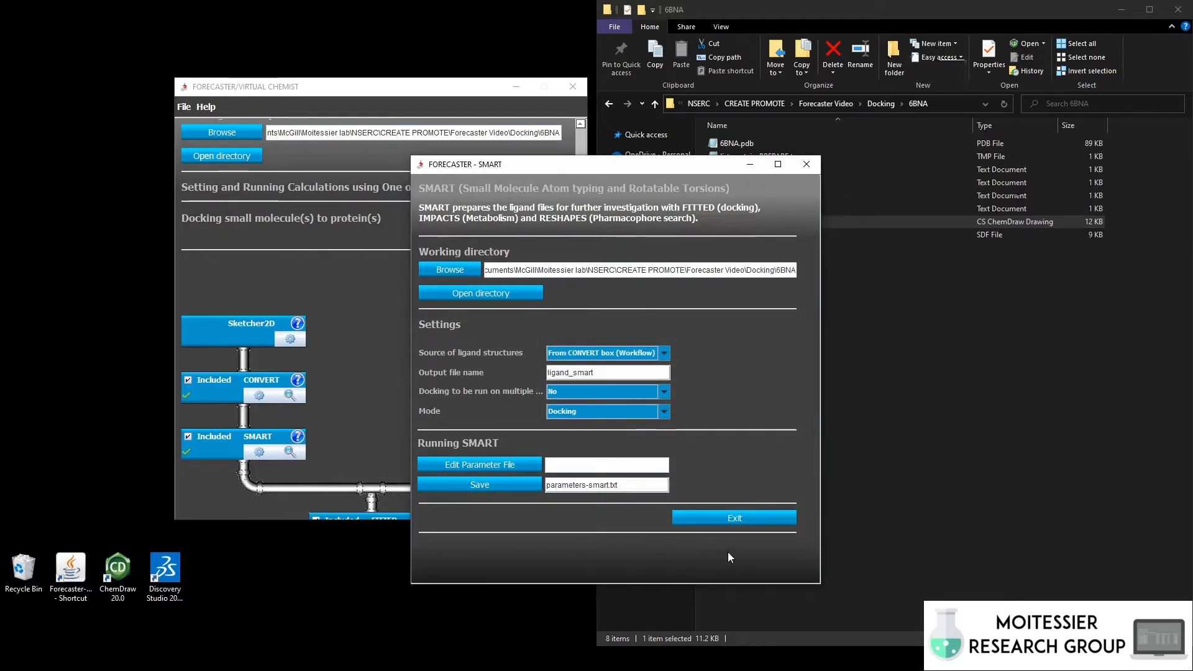
pyautogui.click(737, 516)
pyautogui.click(595, 410)
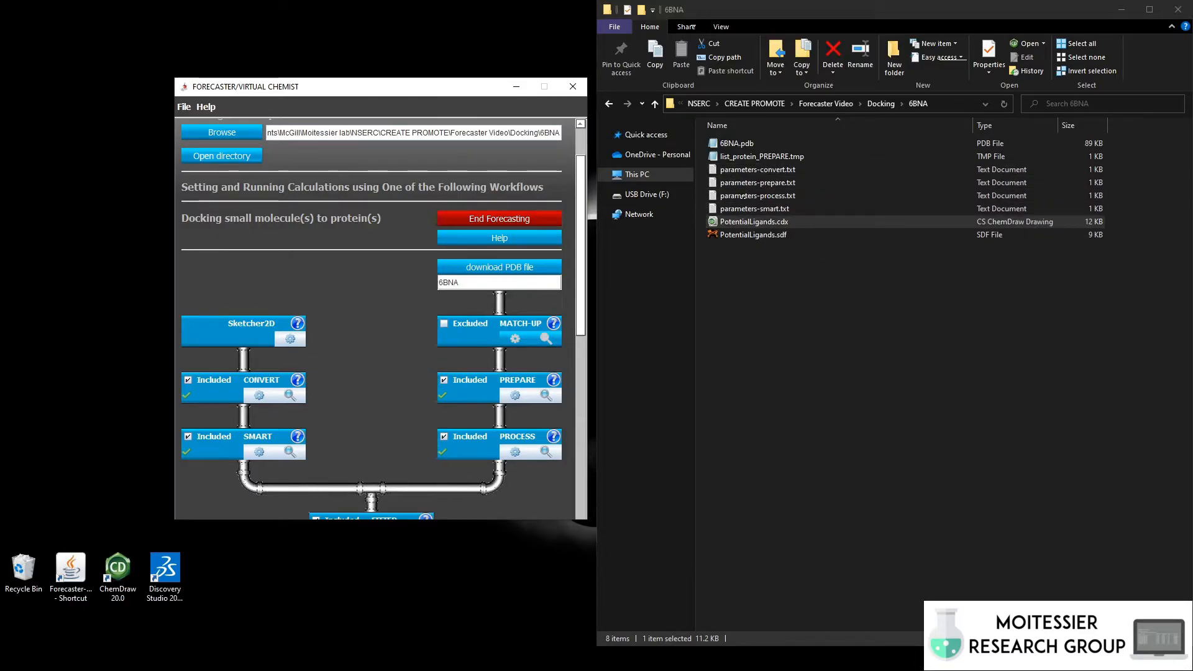
# Step: Open the FITTED settings and check the docking options and the available ligand file
pyautogui.scroll(-3, 363, 456)
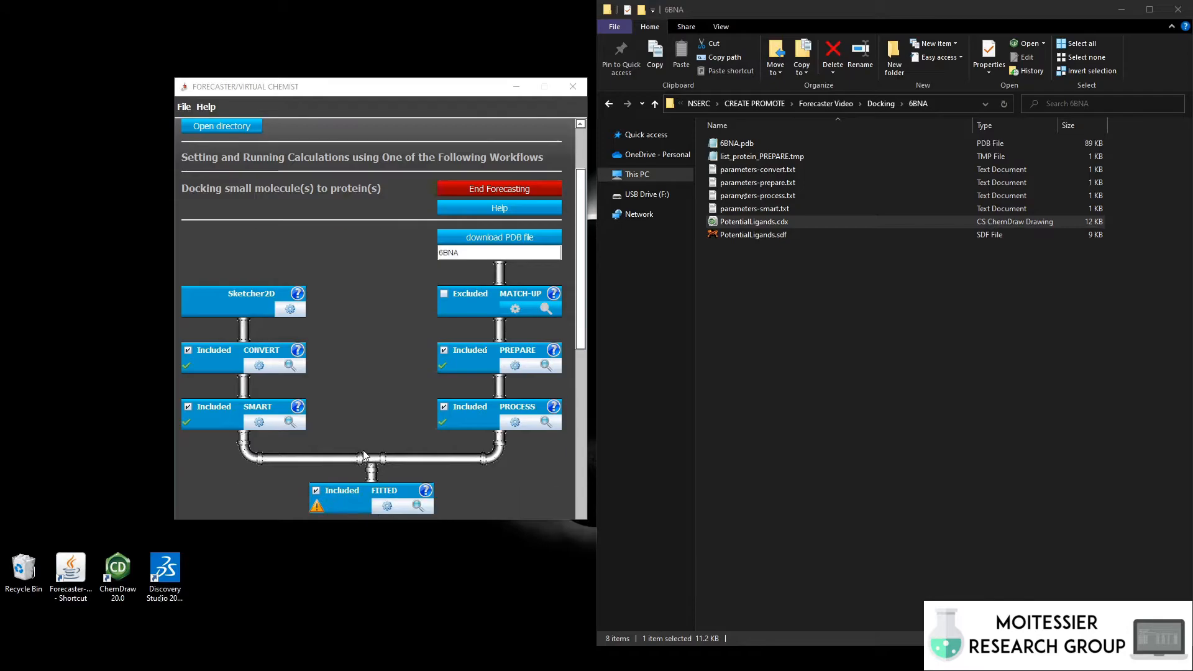
pyautogui.click(389, 476)
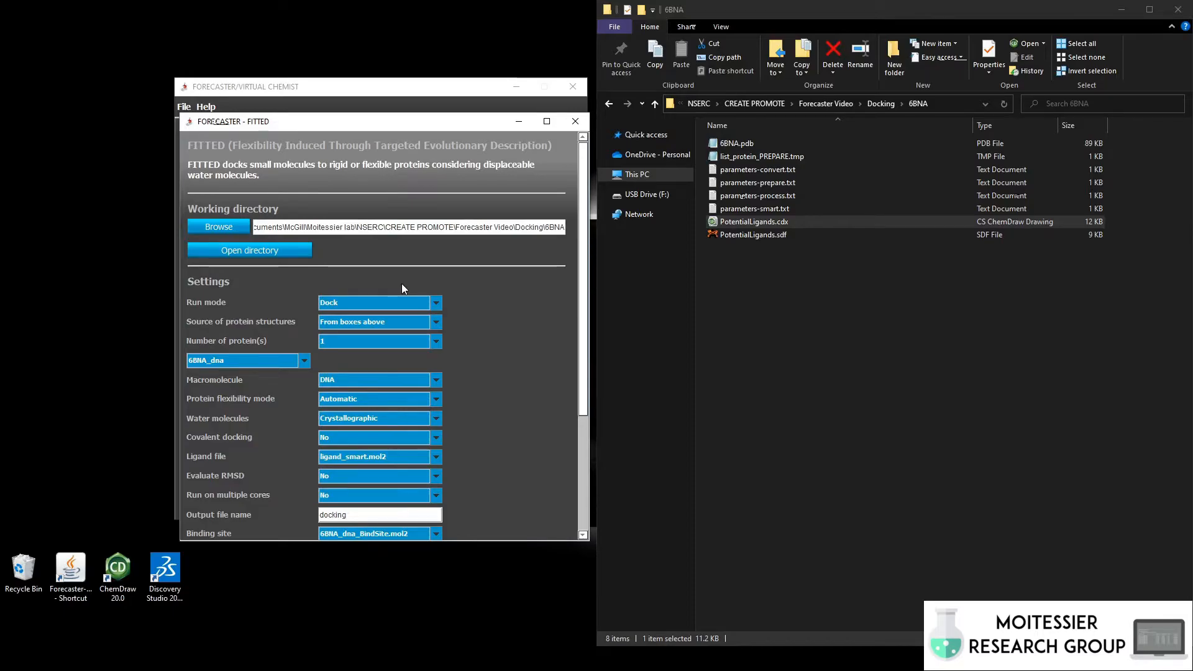
pyautogui.scroll(-1, 516, 341)
pyautogui.scroll(-1, 367, 433)
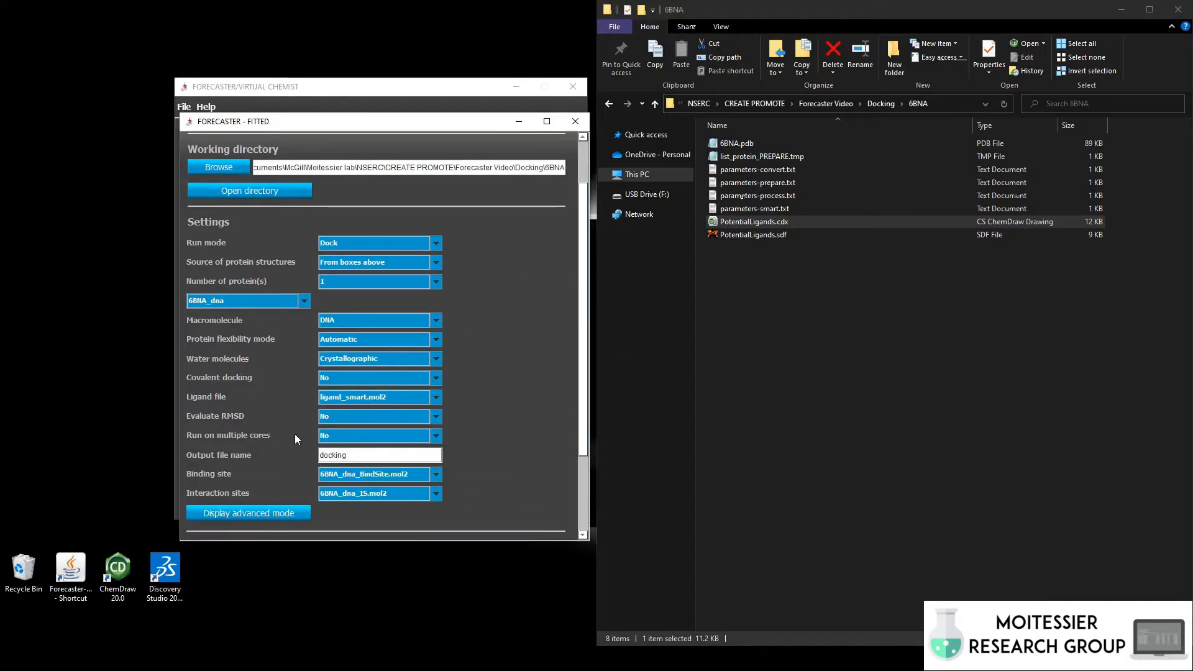
pyautogui.click(415, 398)
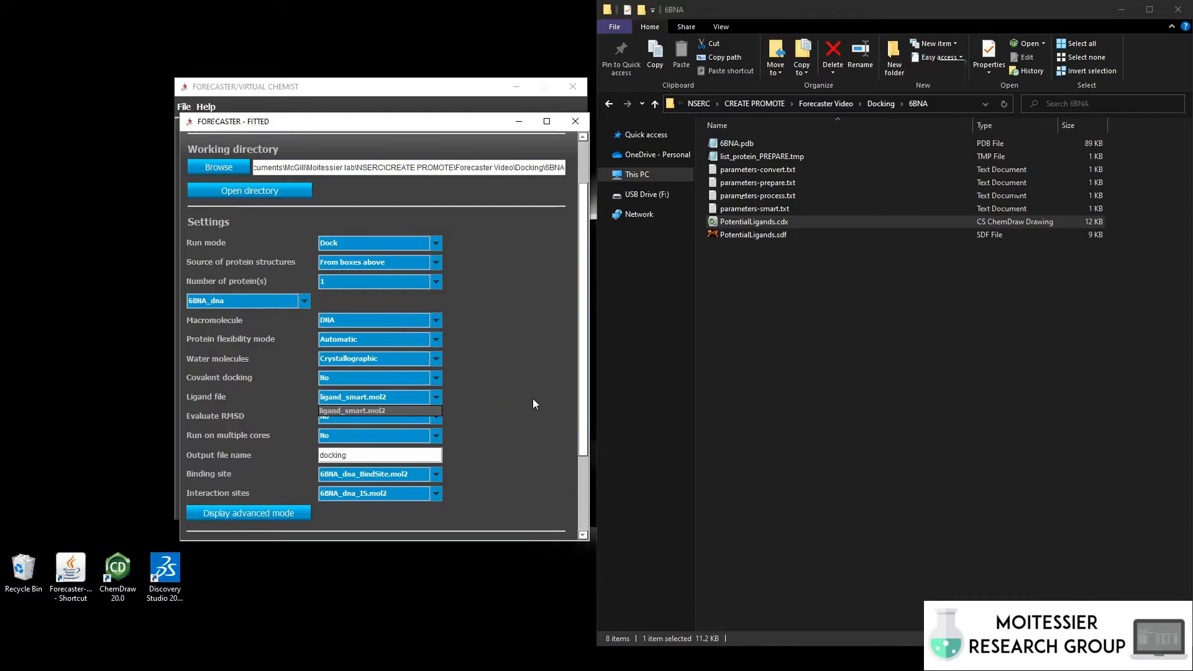
pyautogui.scroll(-2, 532, 398)
# Step: In the advanced FITTED settings, set the number of runs to 3 and Print poses to Yes
pyautogui.click(277, 487)
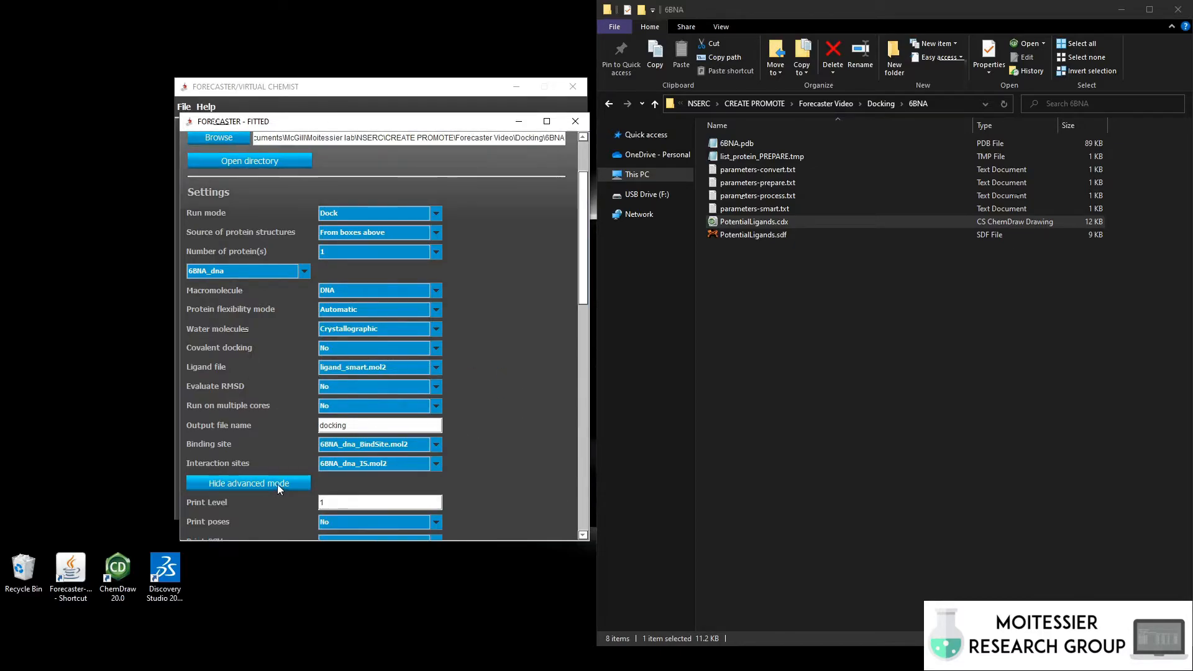
pyautogui.scroll(-6, 277, 484)
pyautogui.moveTo(326, 402); pyautogui.dragTo(315, 401)
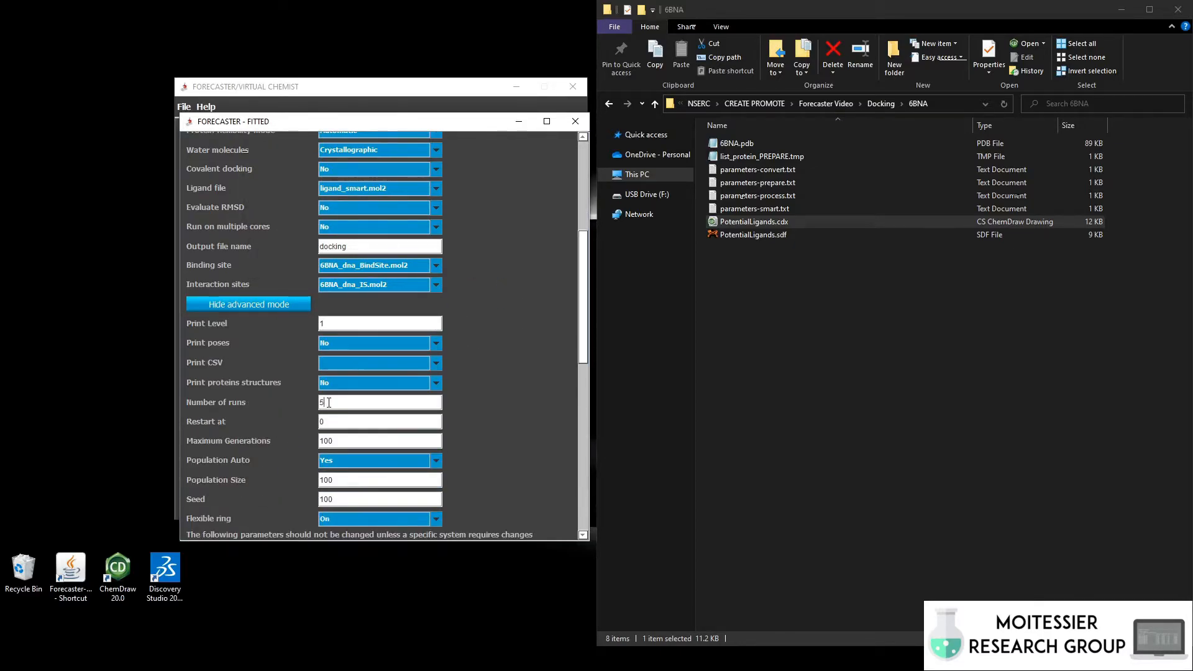
pyautogui.write('3')
pyautogui.click(437, 343)
pyautogui.click(427, 366)
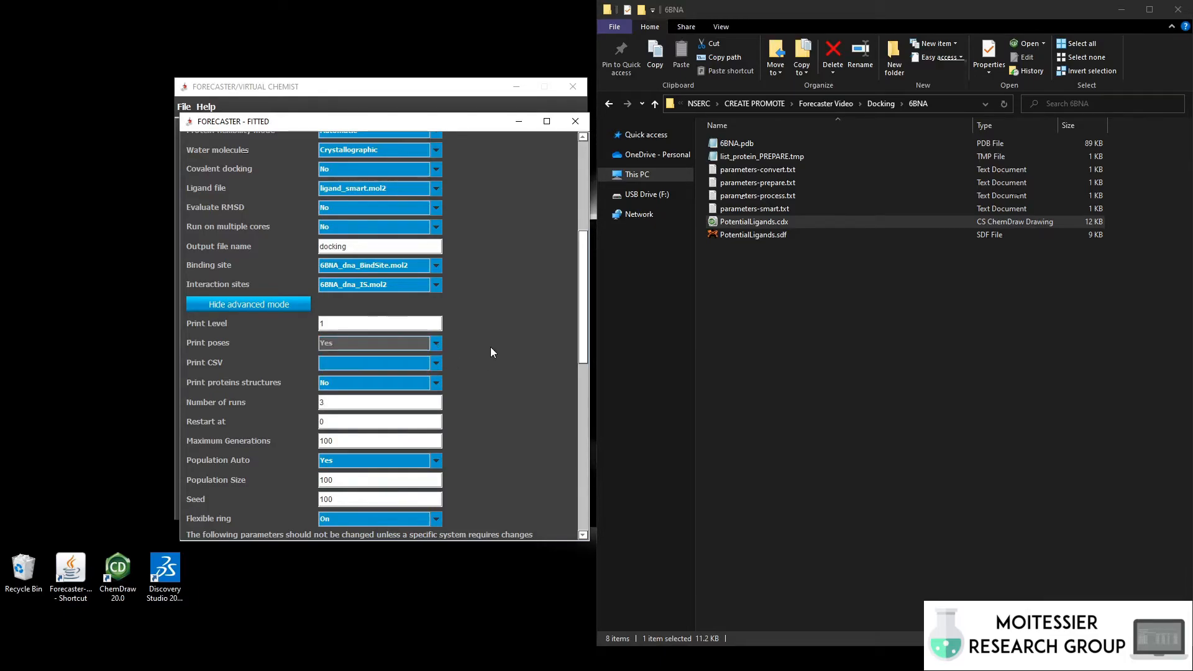
# Step: Review the genetic algorithm and matching algorithm parameters in the advanced FITTED settings
pyautogui.scroll(-1, 516, 349)
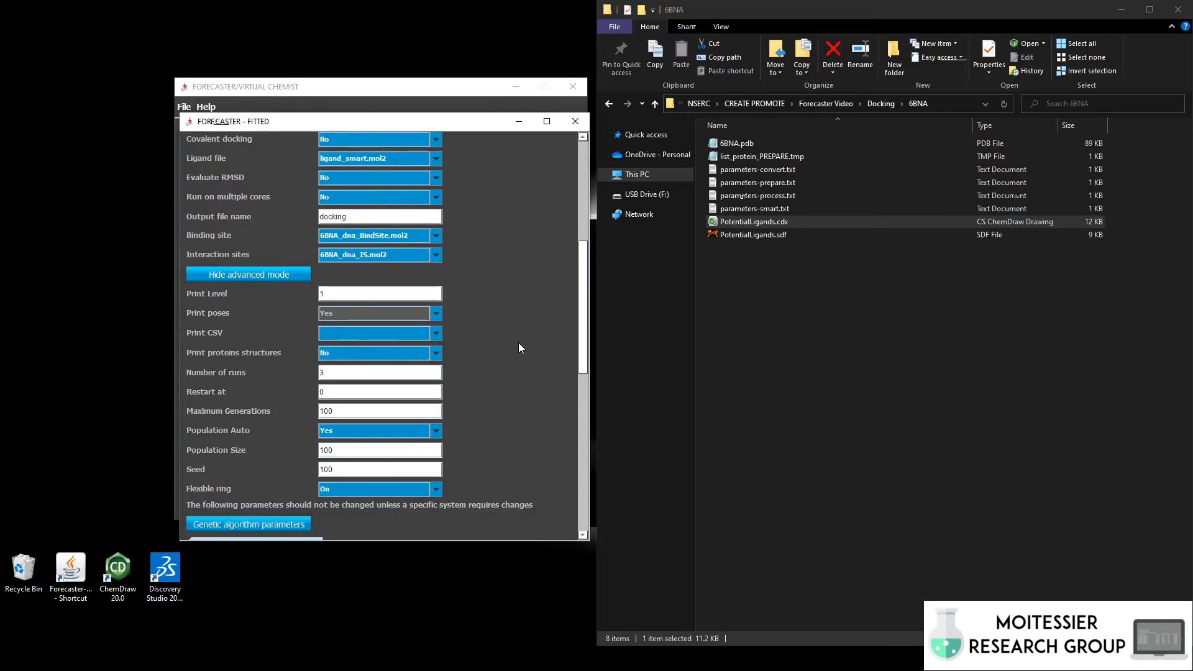
pyautogui.scroll(-2, 519, 343)
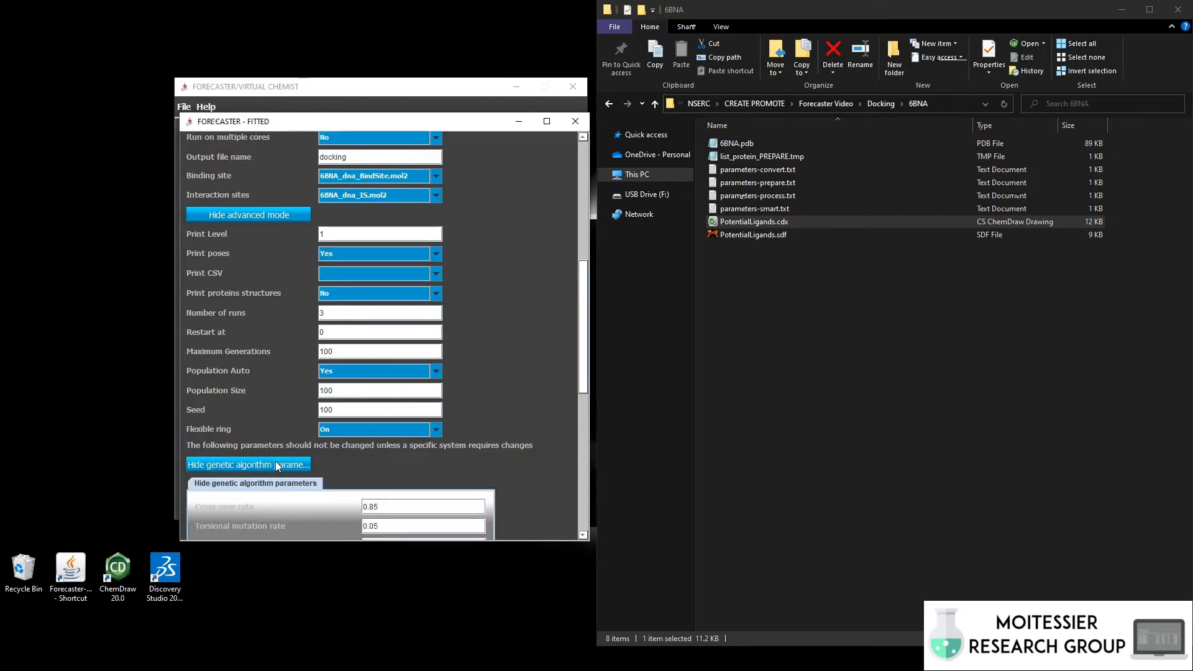
pyautogui.click(263, 464)
pyautogui.scroll(-6, 397, 450)
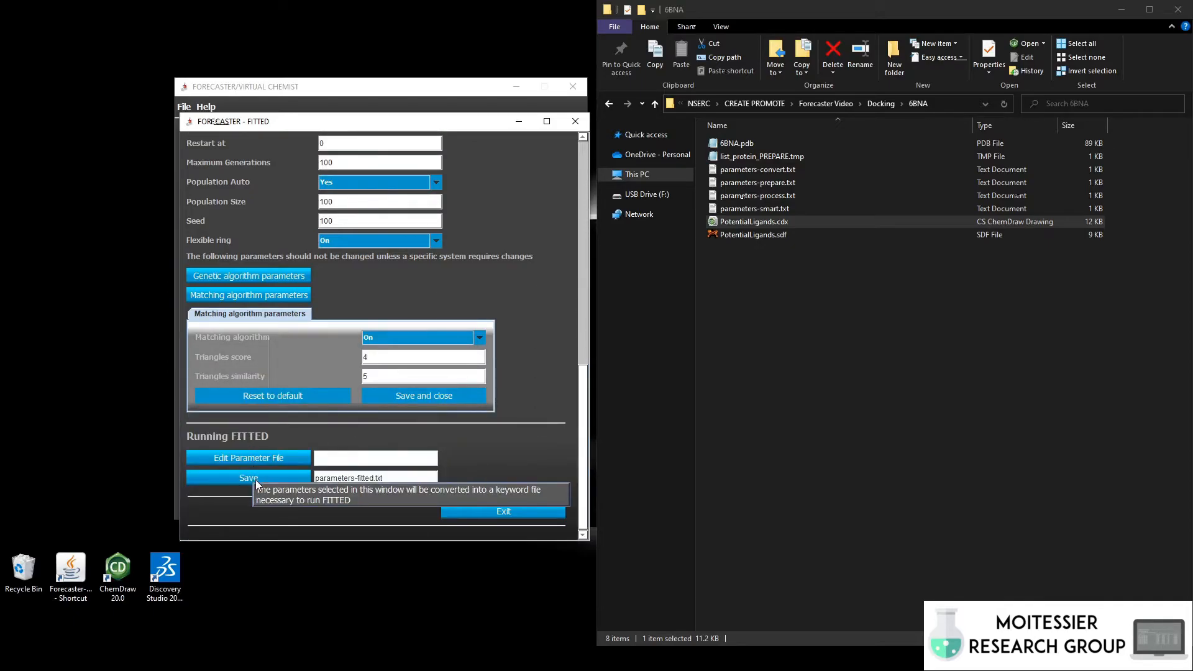
# Step: Save the FITTED settings as parameters-fitted.txt and exit FITTED
pyautogui.click(255, 479)
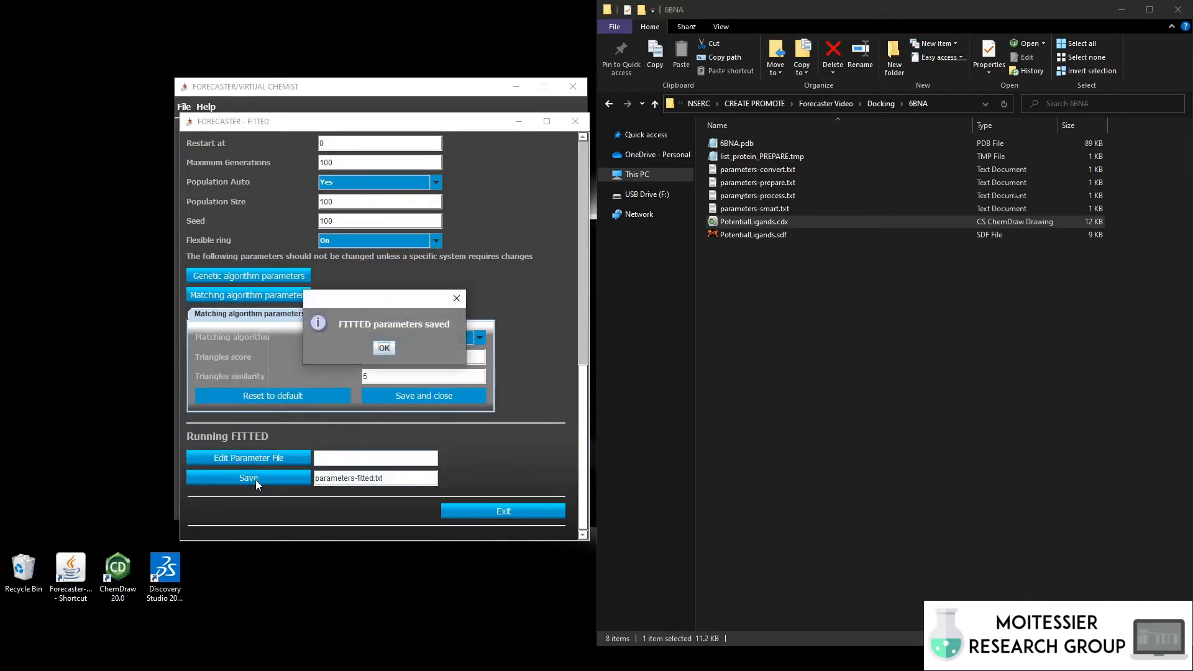
pyautogui.click(384, 348)
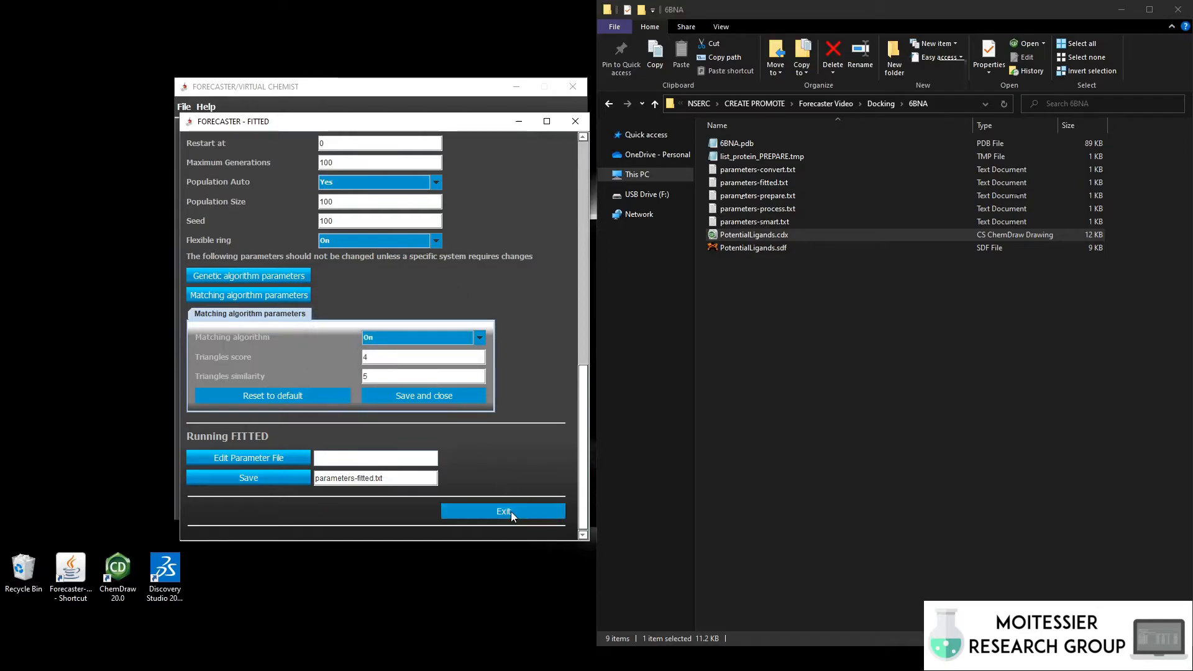
pyautogui.click(511, 512)
pyautogui.click(365, 366)
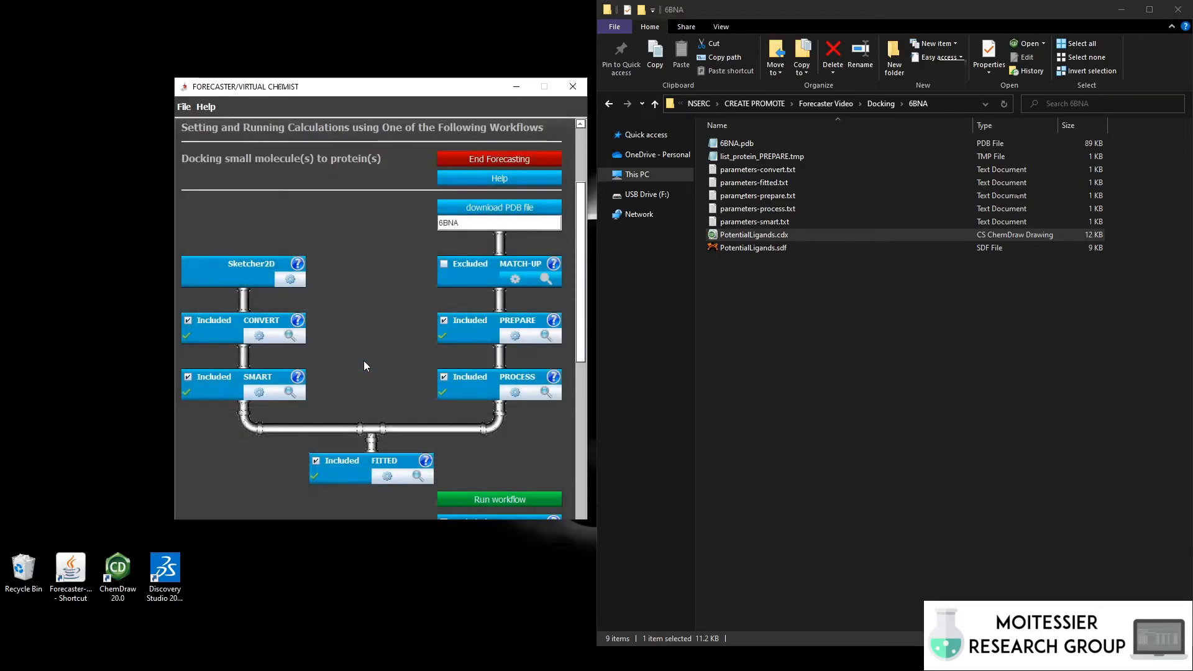
# Step: Run the configured docking workflow for the ligands against 6BNA
pyautogui.scroll(-1, 363, 366)
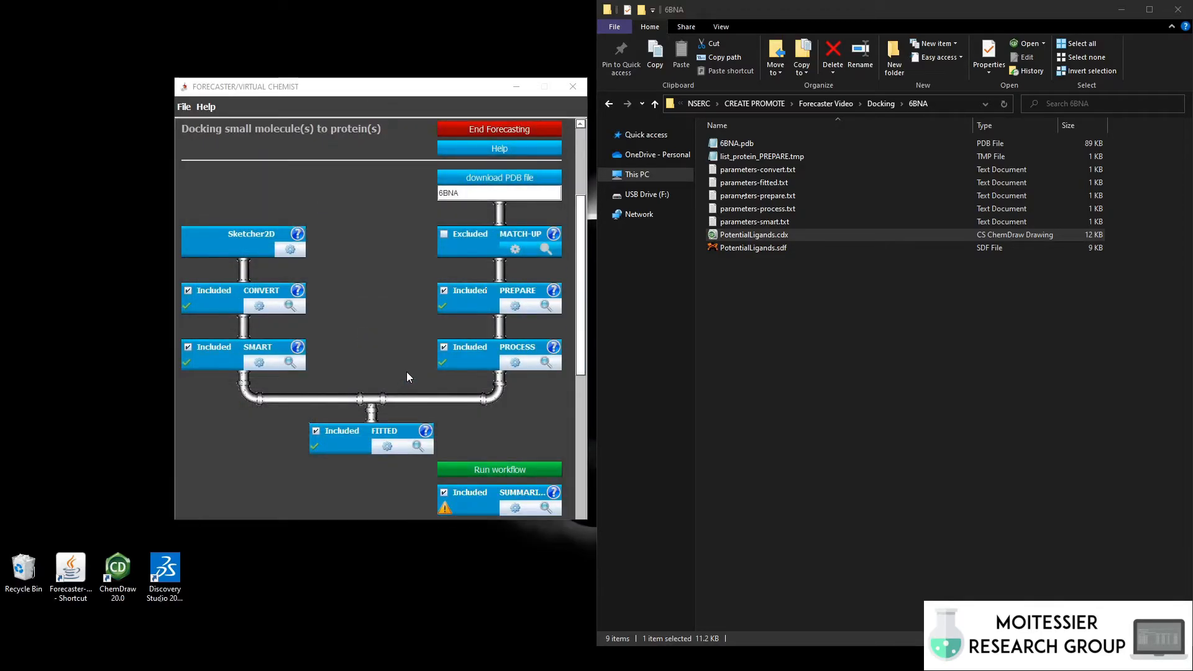
pyautogui.click(489, 471)
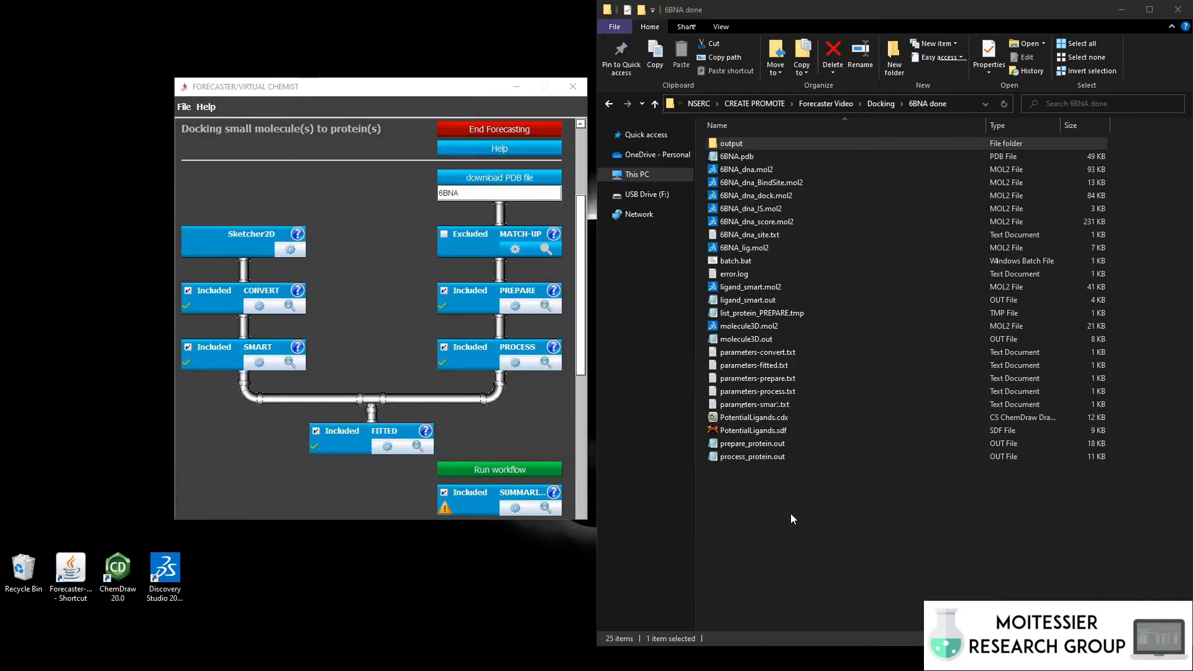
# Step: Open docking-results.txt from the output folder and highlight the first molecule's energy, RMSD and score values for run 1
pyautogui.doubleClick(808, 147)
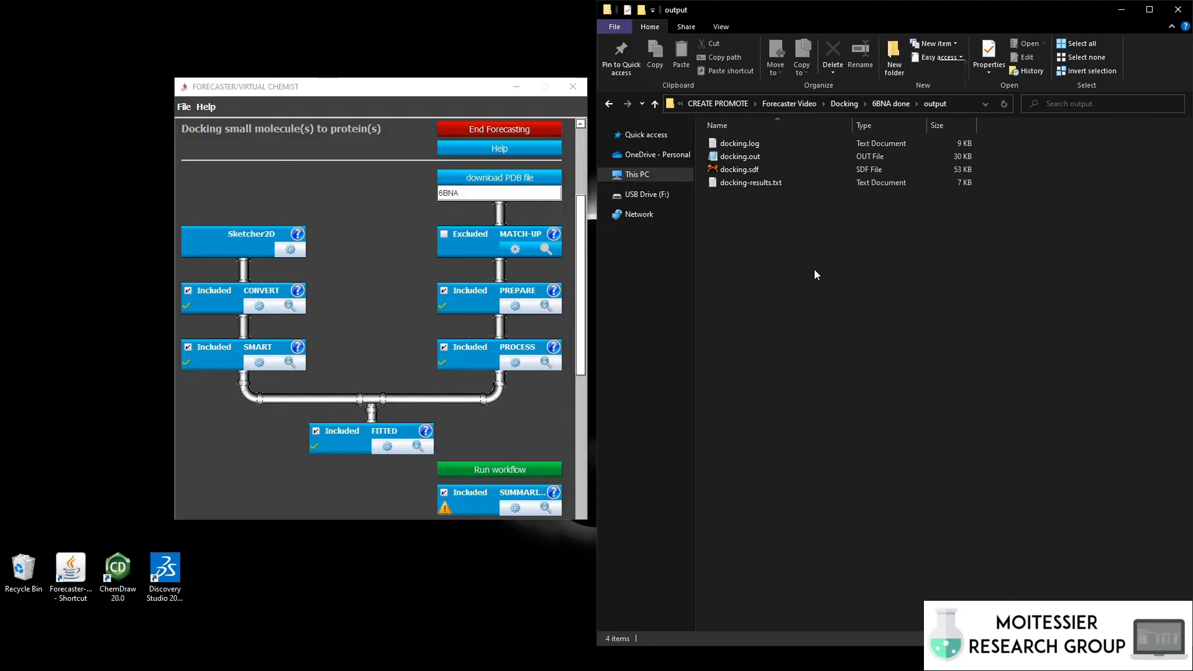
pyautogui.doubleClick(784, 184)
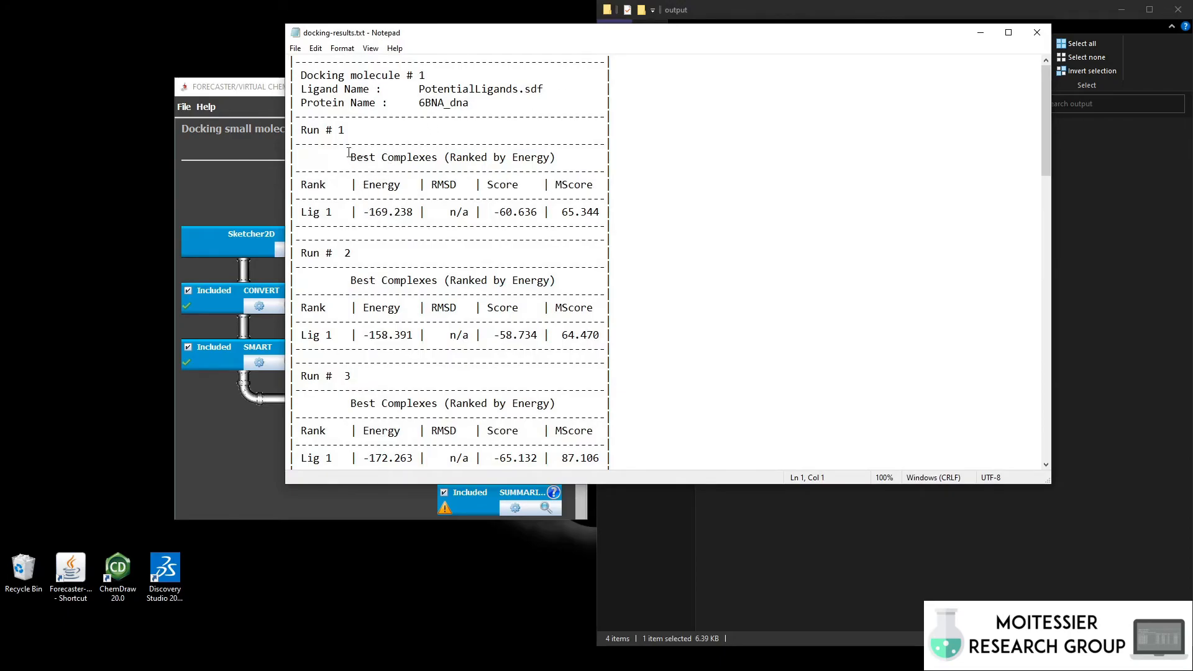
pyautogui.moveTo(364, 212); pyautogui.dragTo(600, 212)
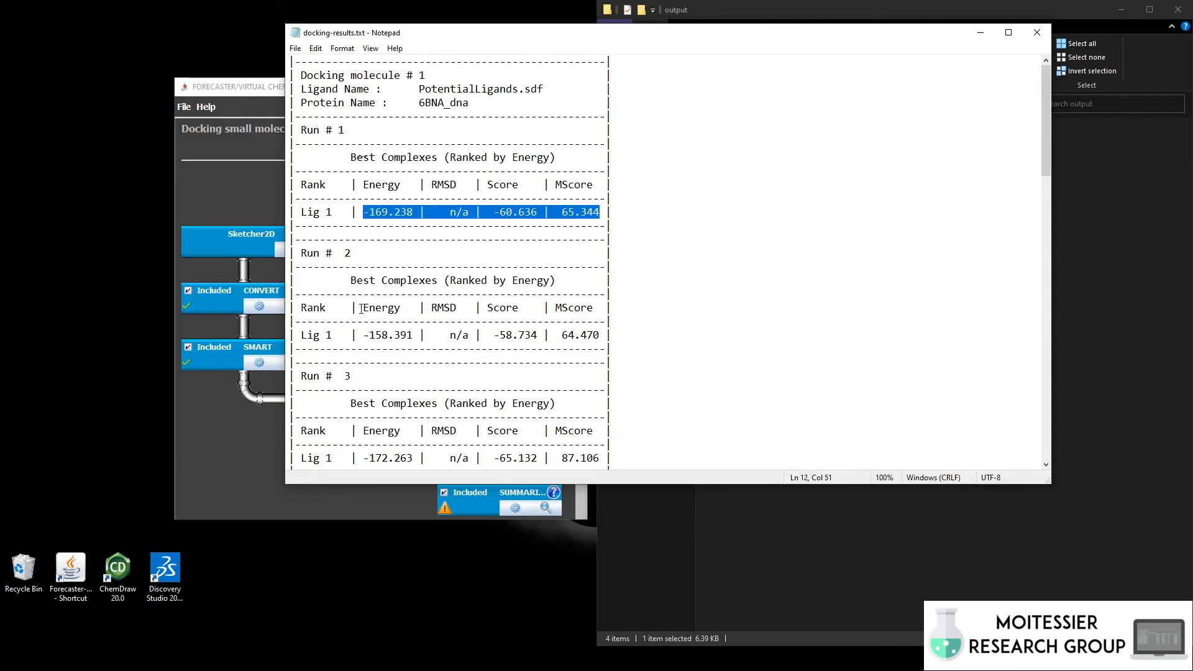
# Step: Highlight the first molecule's run 2 energy, RMSD and score values, and its Run # 3 heading
pyautogui.moveTo(364, 335); pyautogui.dragTo(600, 336)
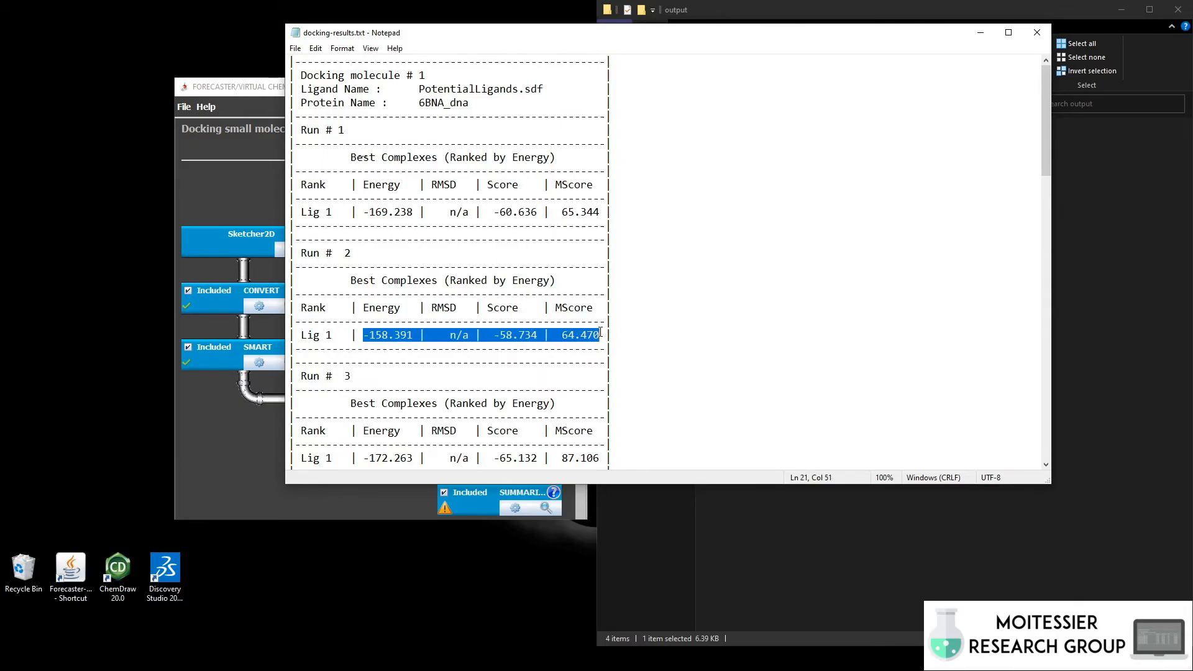
pyautogui.scroll(-2, 572, 338)
pyautogui.moveTo(301, 294); pyautogui.dragTo(363, 294)
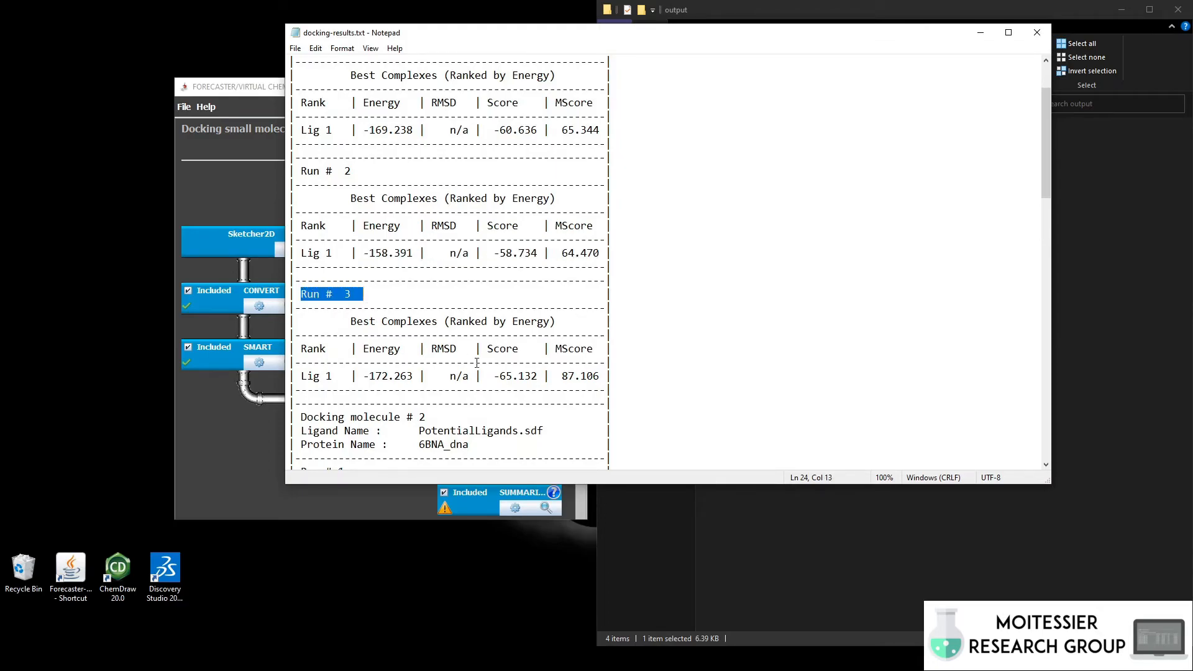
# Step: Highlight the first compound's best run, energy and FITTED_Score in the results summary, and close docking-results.txt
pyautogui.scroll(-1, 520, 390)
pyautogui.scroll(-20, 677, 341)
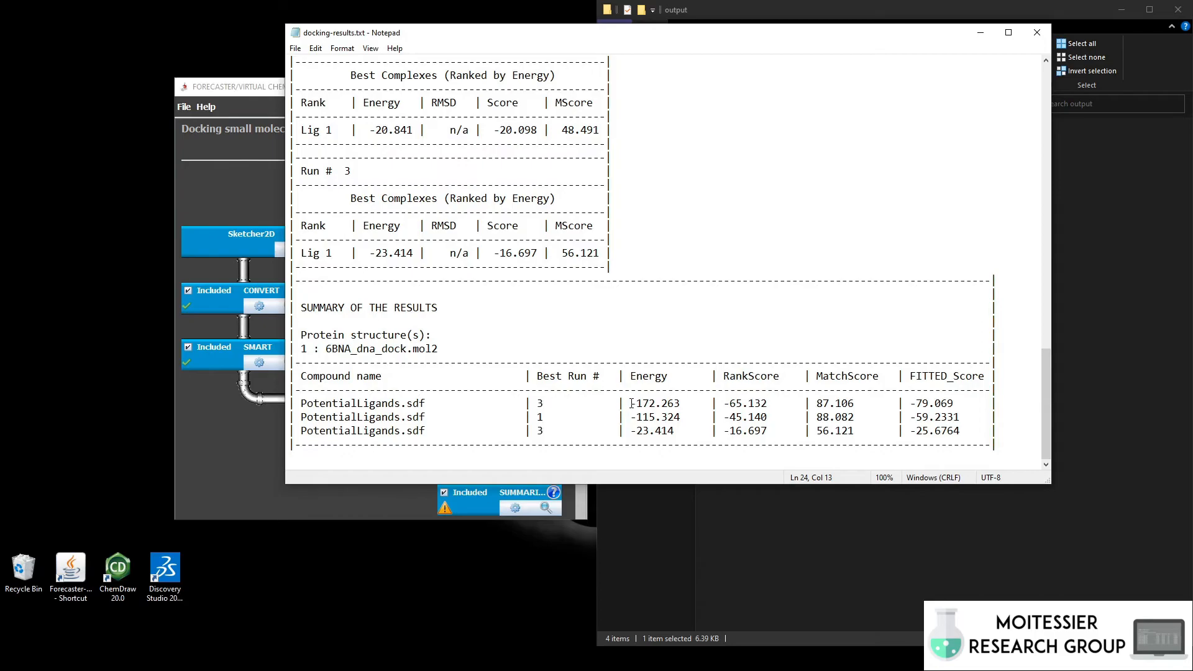
pyautogui.moveTo(631, 403); pyautogui.dragTo(680, 401)
pyautogui.moveTo(536, 403); pyautogui.dragTo(716, 402)
pyautogui.moveTo(916, 403); pyautogui.dragTo(961, 404)
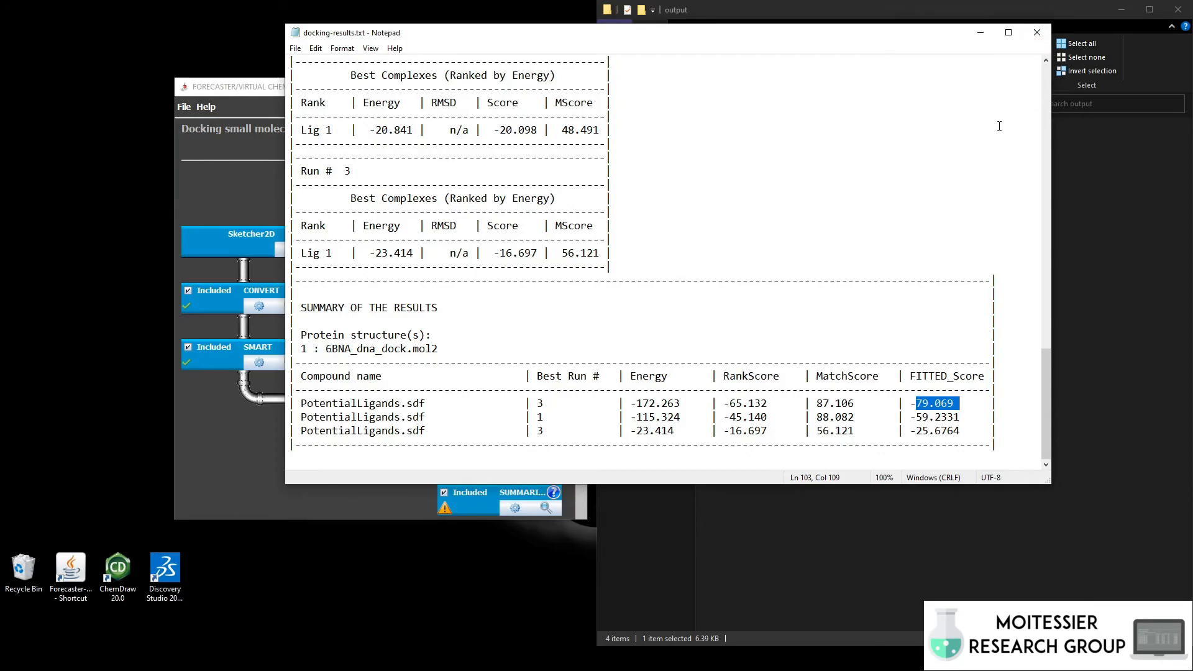
pyautogui.click(1043, 32)
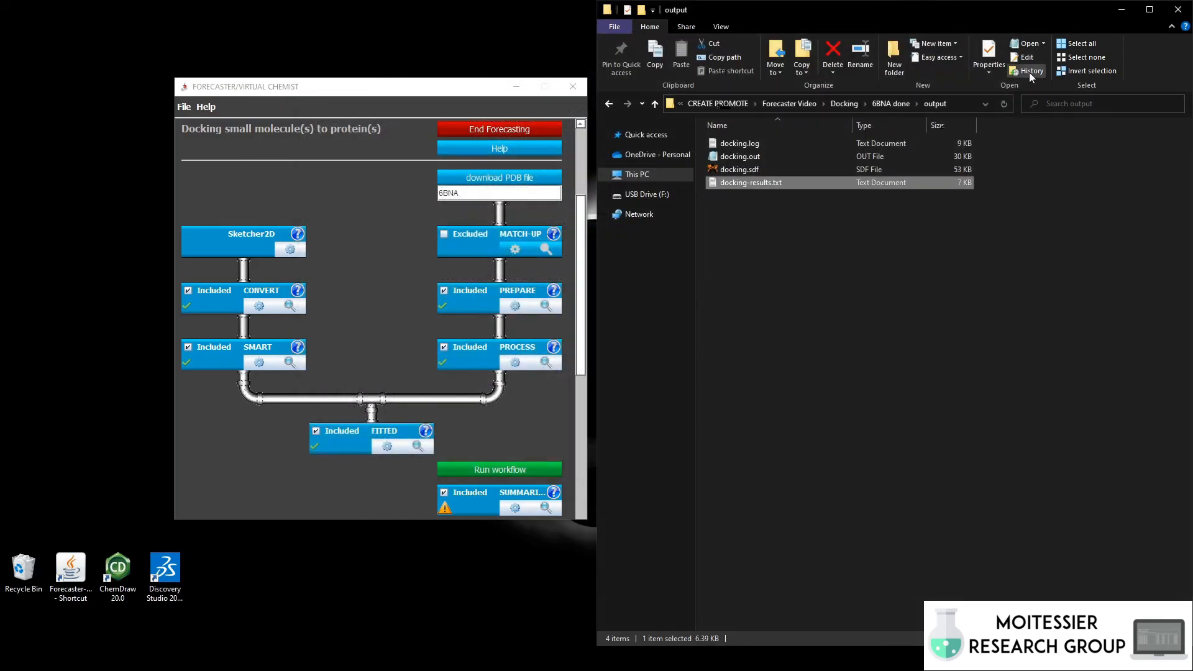
# Step: Select docking.sdf in the output folder, and display the first ligand's DockingRun_1 pose with the 6BNA DNA in Discovery Studio Visualizer
pyautogui.click(789, 169)
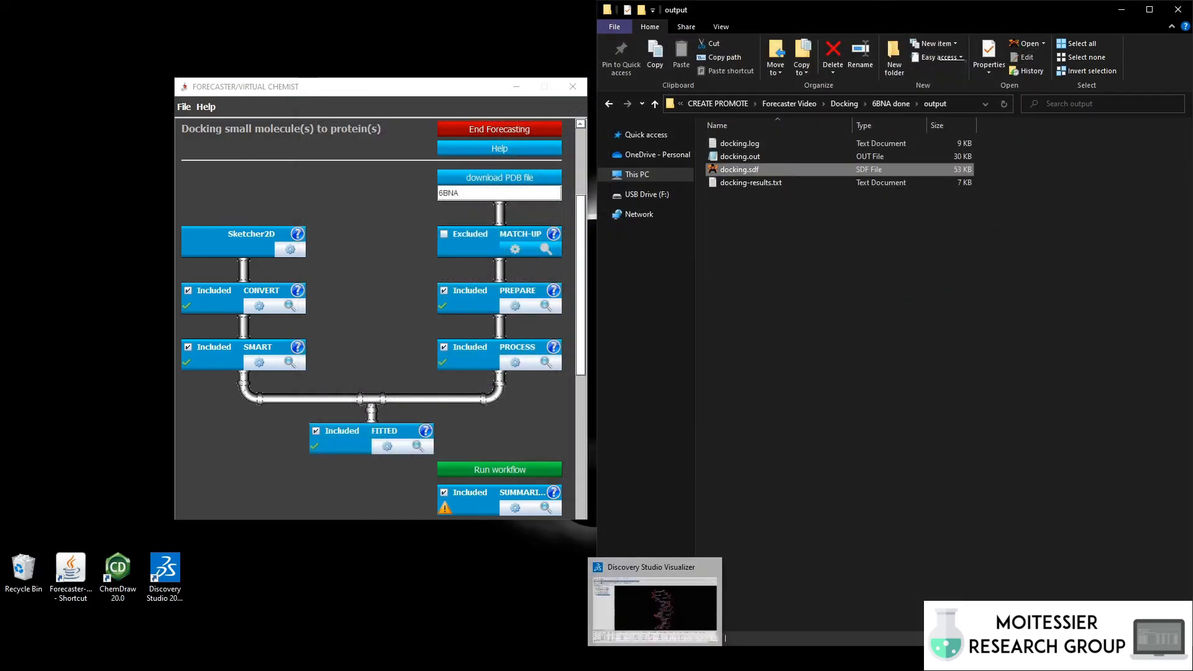
pyautogui.click(657, 659)
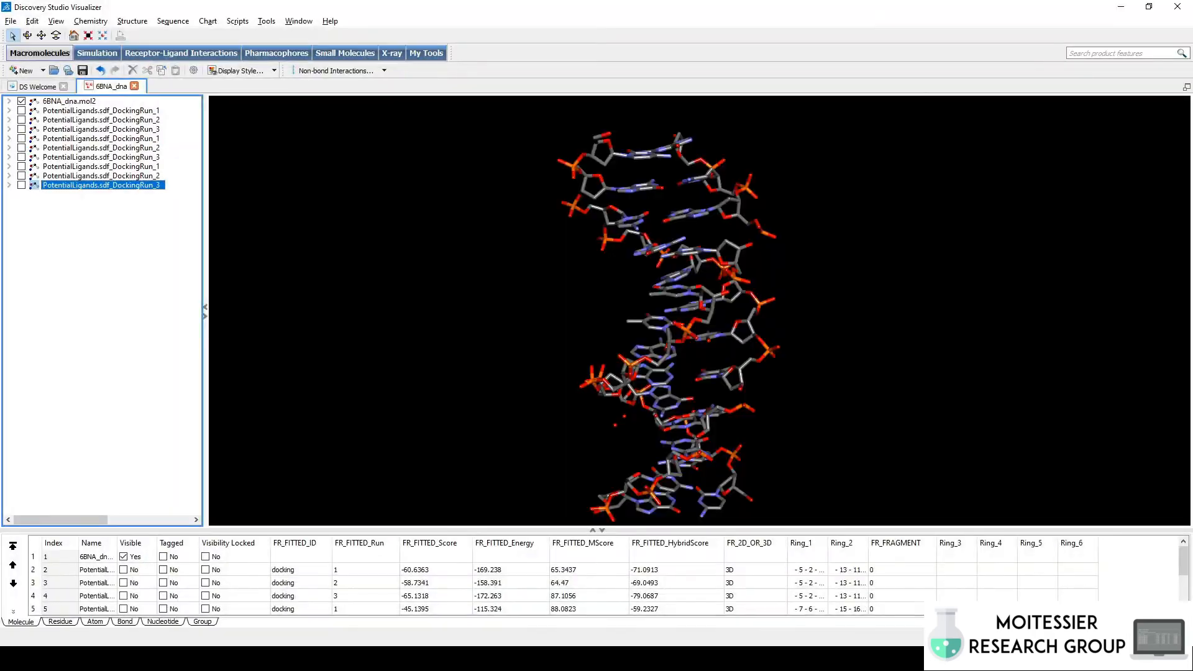
pyautogui.click(22, 111)
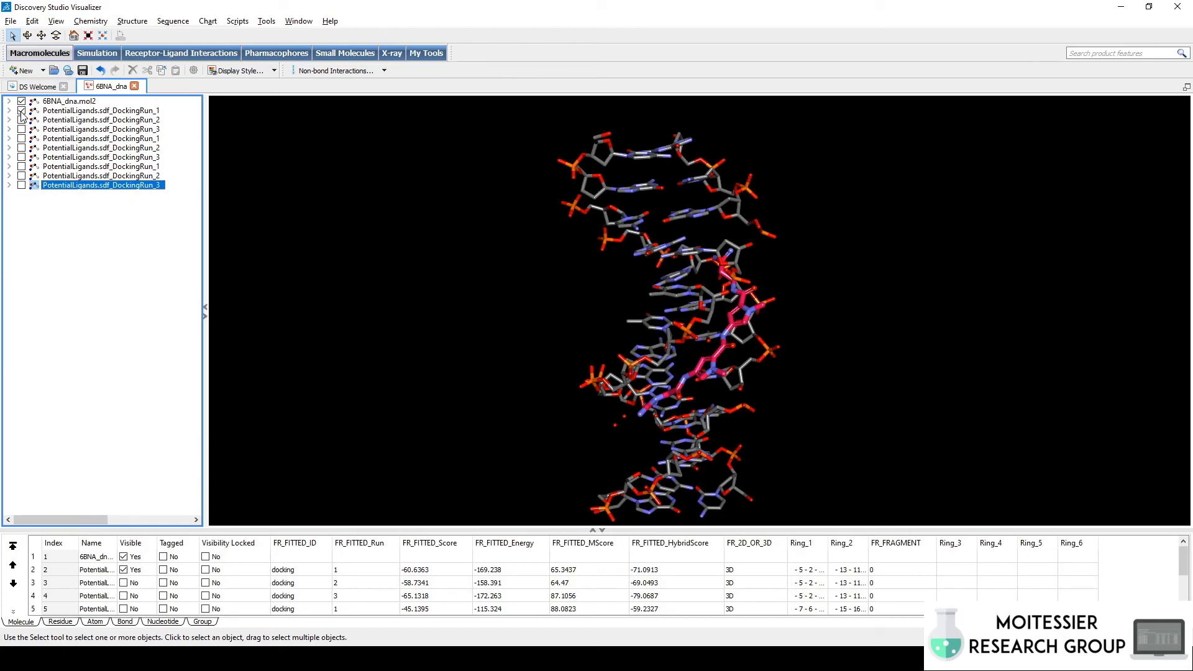
pyautogui.moveTo(527, 272)
pyautogui.mouseDown()
pyautogui.moveTo(486, 279)
pyautogui.moveTo(477, 266)
pyautogui.moveTo(557, 257)
pyautogui.moveTo(540, 256)
pyautogui.mouseUp()
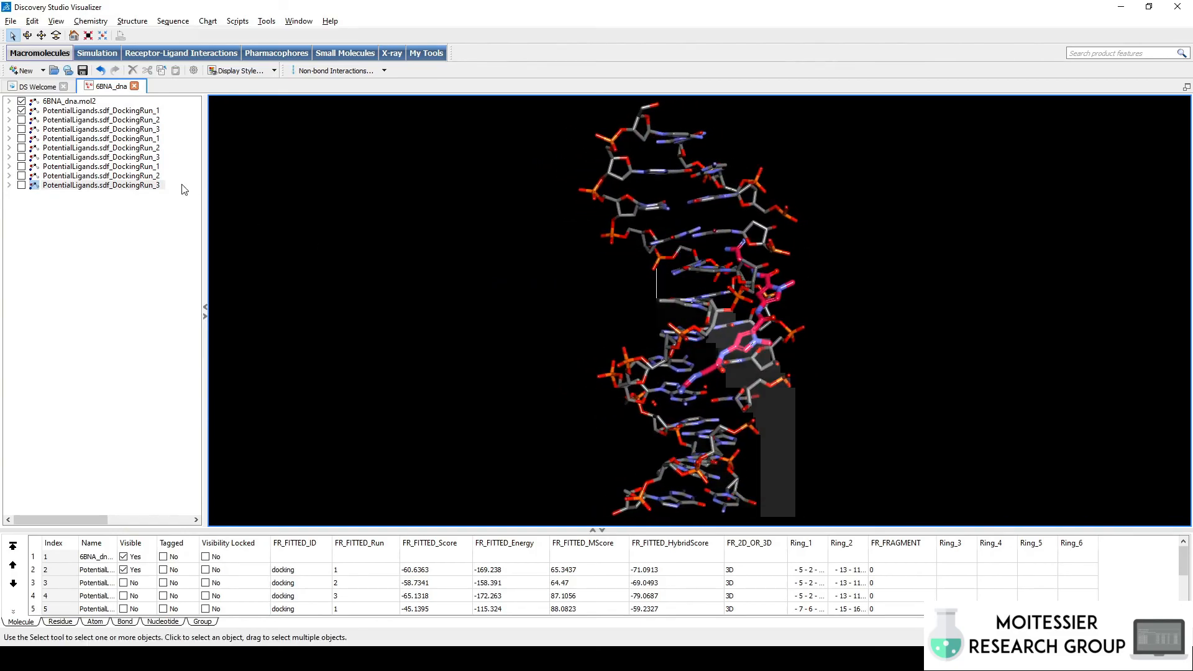
# Step: Hide the first ligand's DockingRun_1 pose, and view its DockingRun_2 and DockingRun_3 poses one at a time
pyautogui.click(22, 110)
pyautogui.click(21, 120)
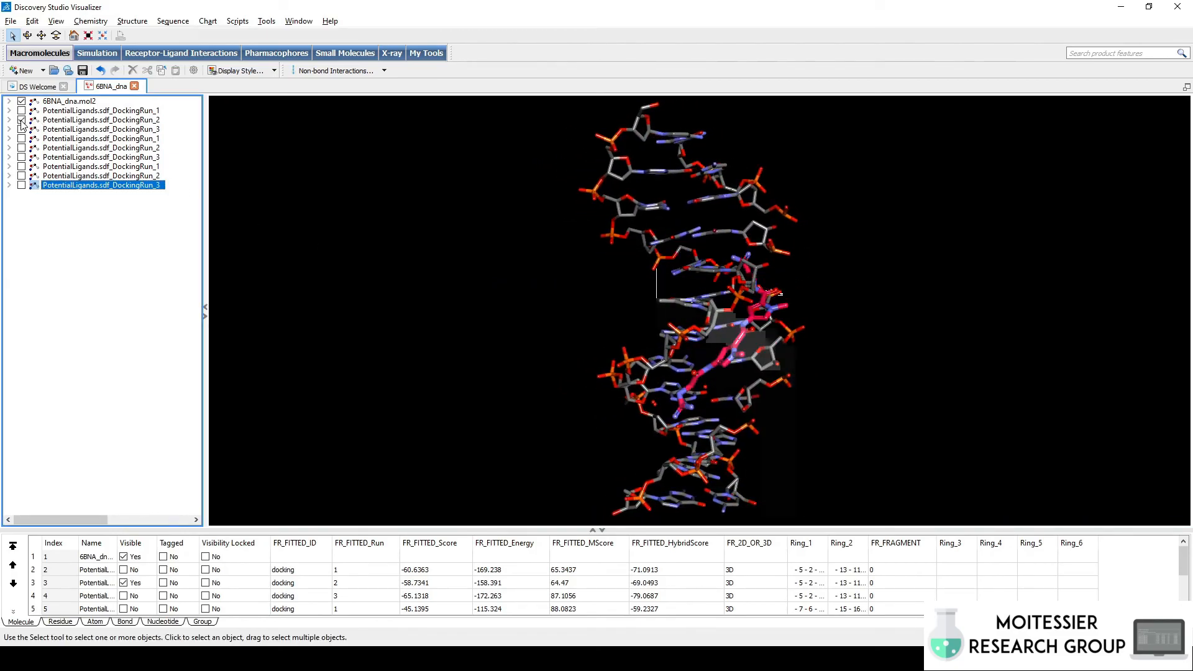
pyautogui.click(22, 120)
pyautogui.click(22, 129)
pyautogui.click(21, 129)
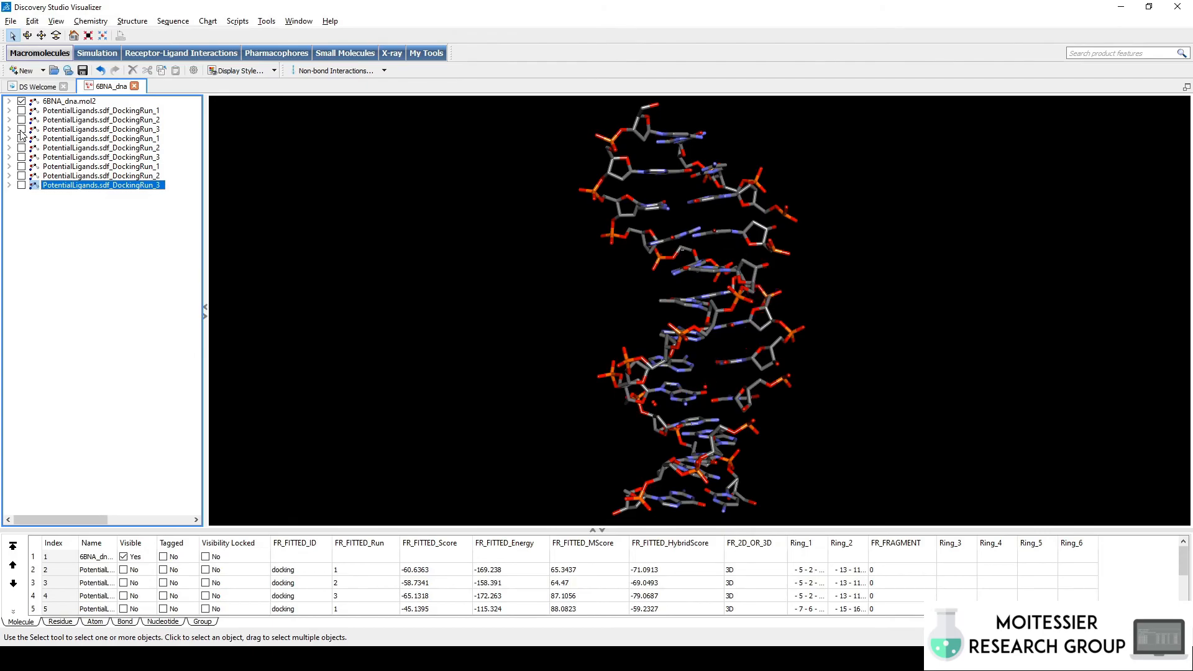
# Step: View the second ligand's DockingRun_1 pose alone, and replace it with the third ligand's DockingRun_1 pose
pyautogui.click(22, 139)
pyautogui.click(21, 139)
pyautogui.click(22, 166)
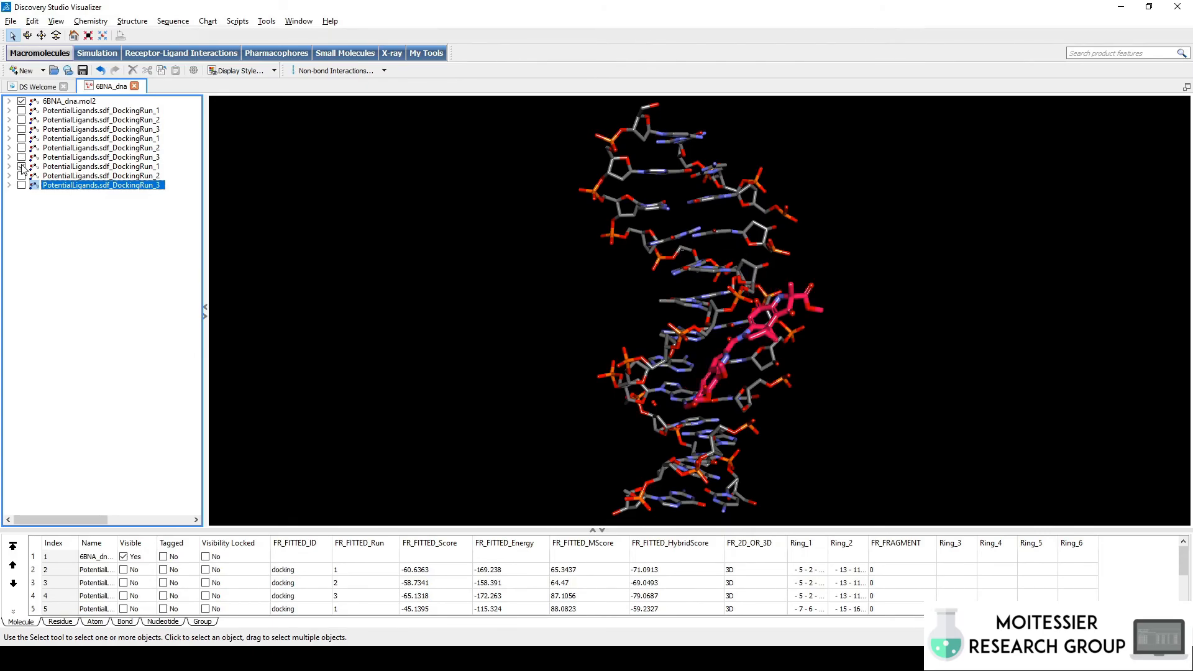